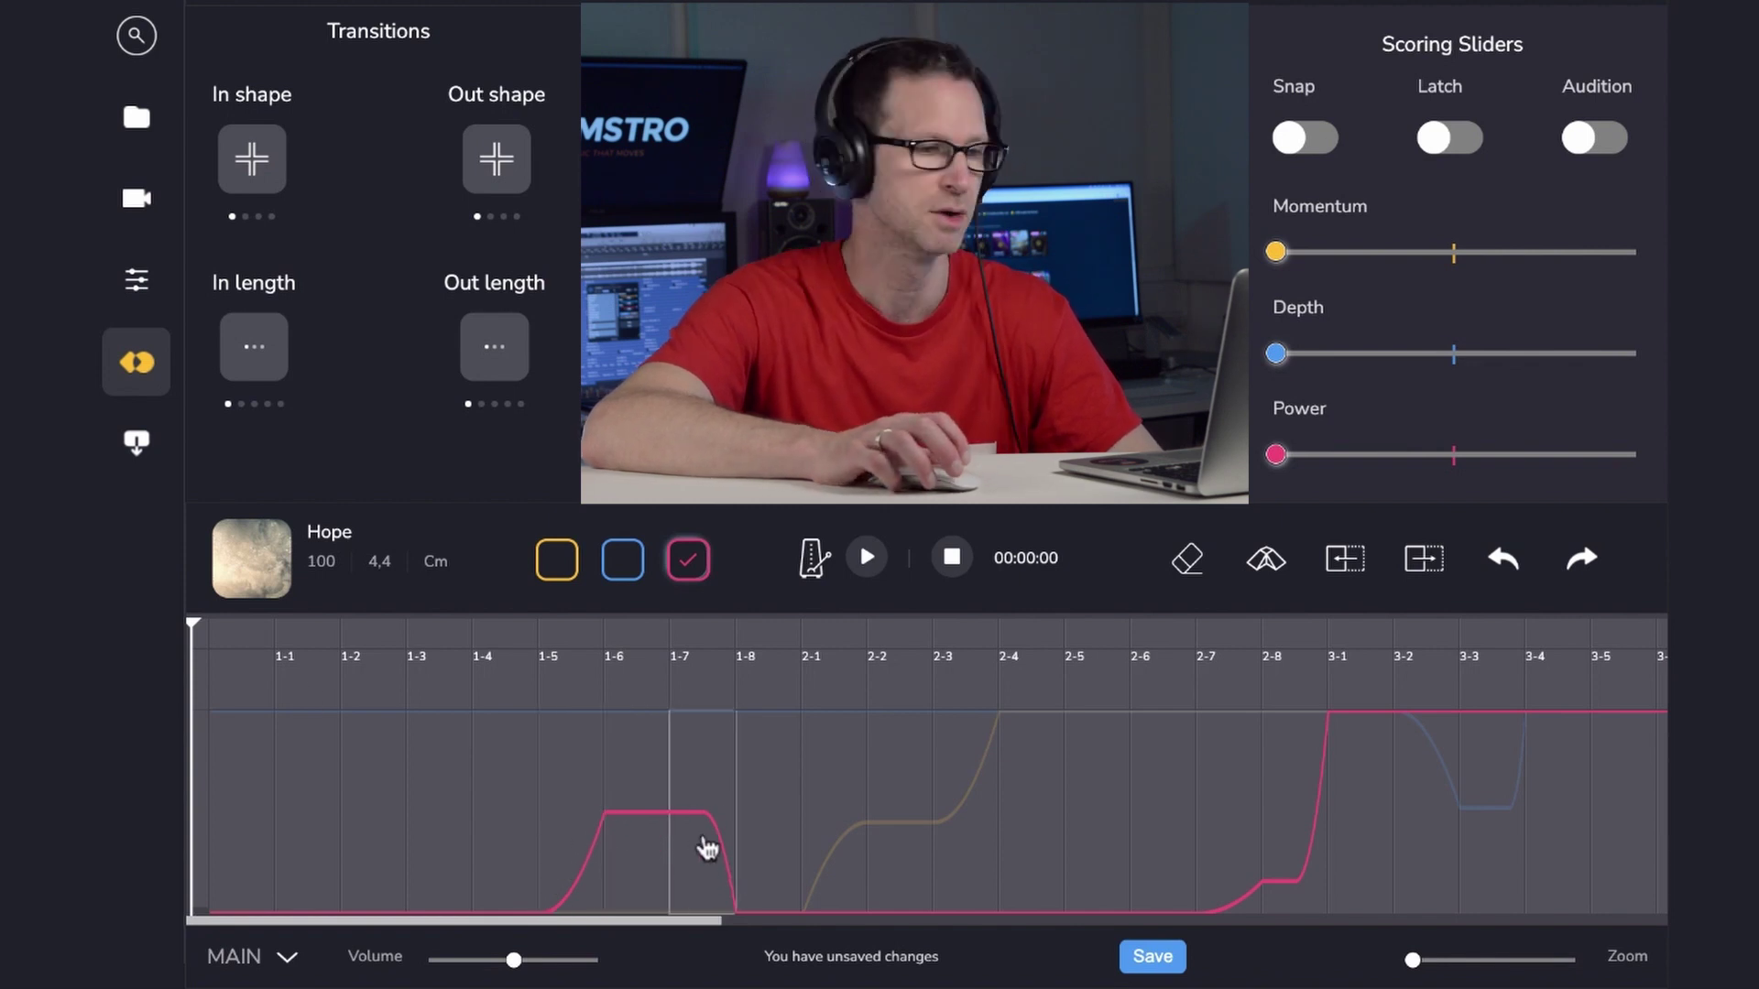
- Show the Depth curve of the Hope track and audition the Depth level at its maximum during playback
{"action": "scroll", "coordinate": [553, 768], "scroll_direction": "right", "scroll_amount": 1}
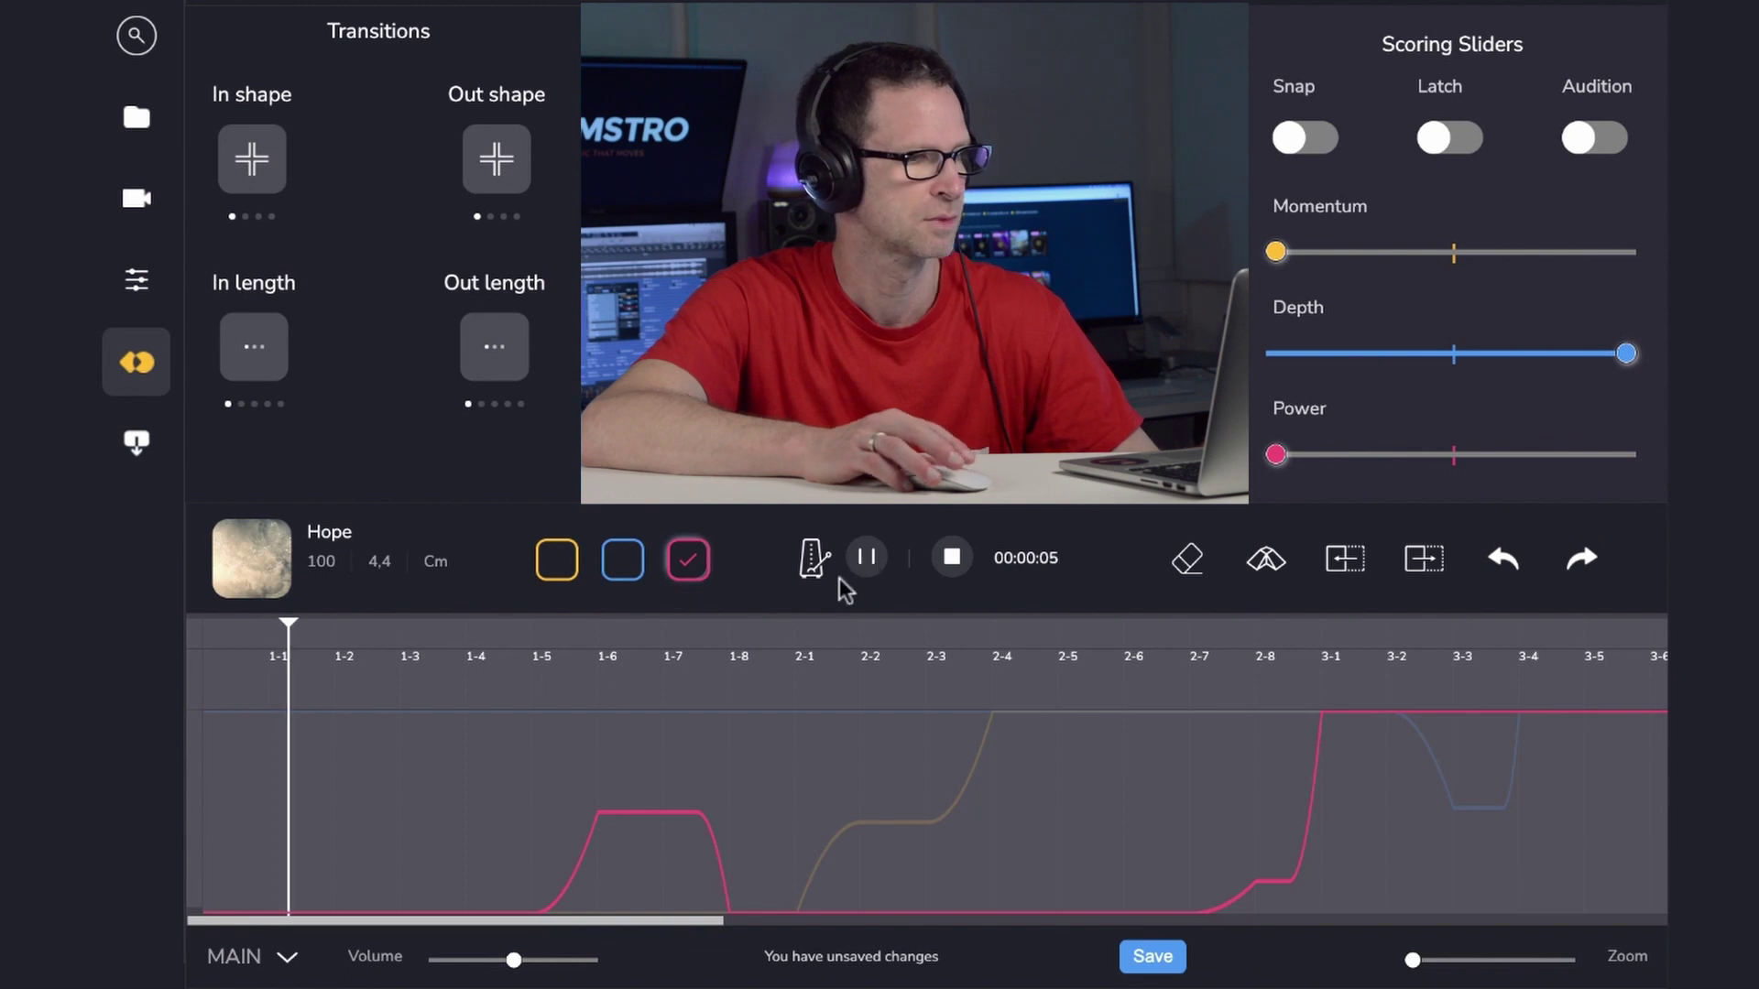
{"action": "left_click", "coordinate": [617, 568]}
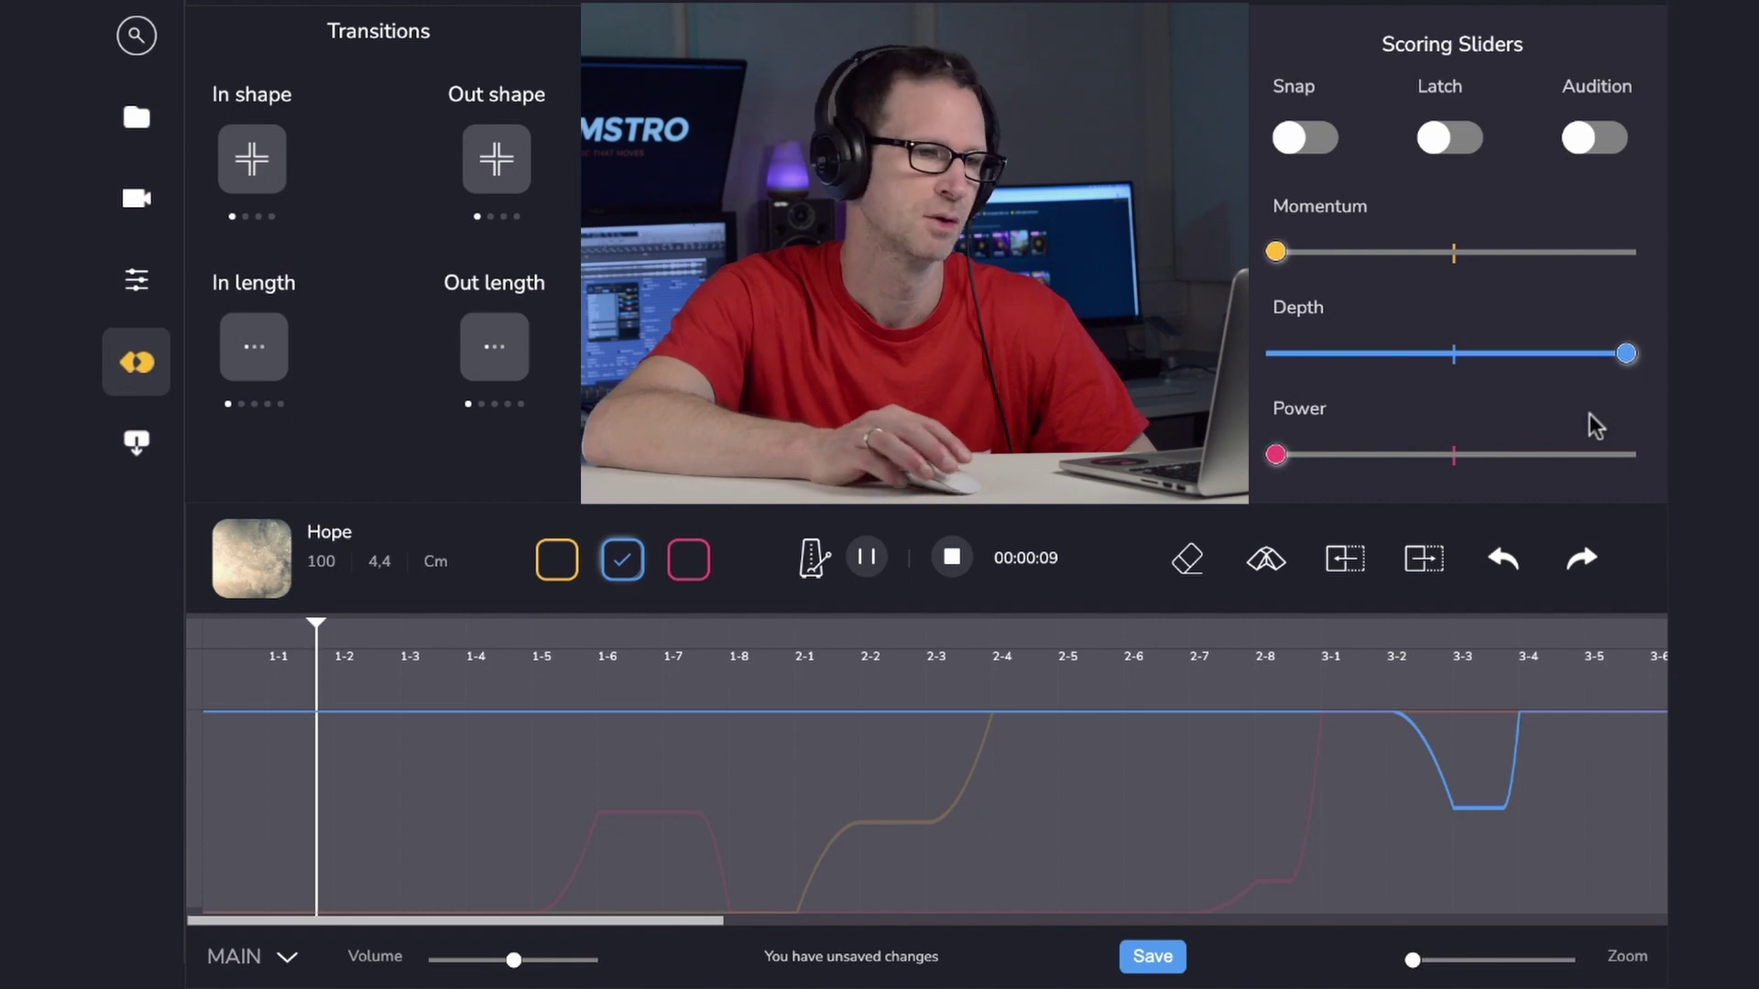
{"action": "left_click", "coordinate": [1596, 139]}
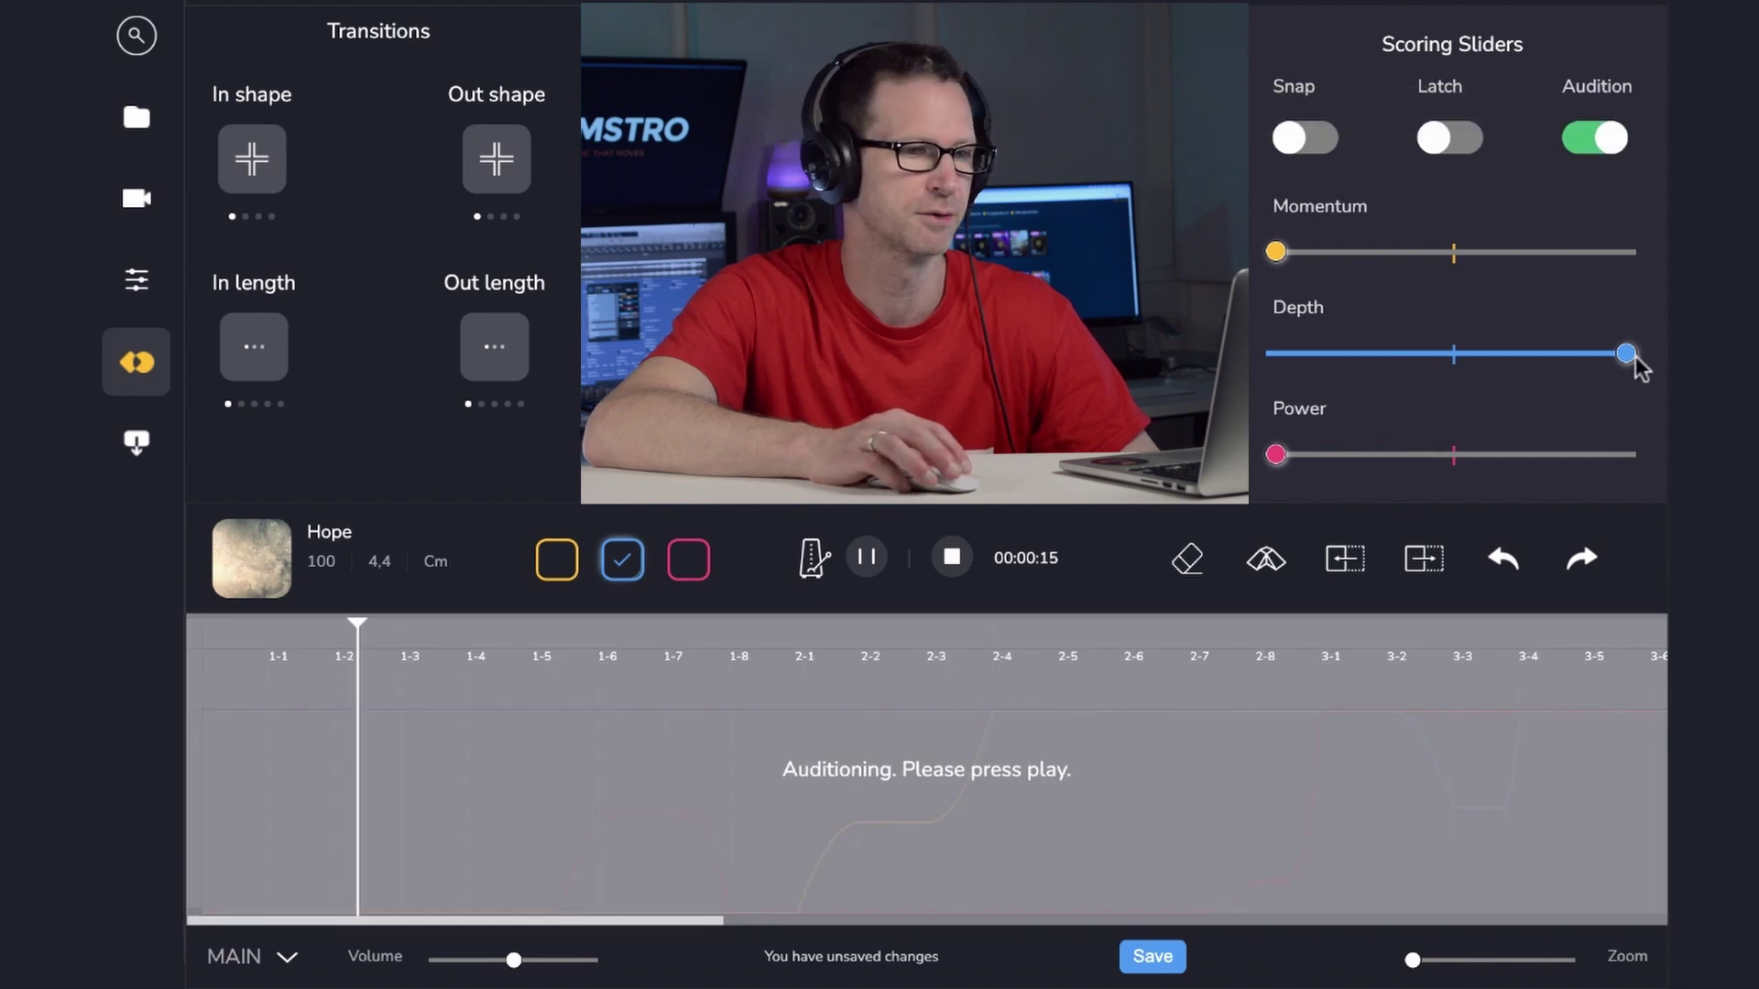
{"action": "mouse_move", "coordinate": [1628, 360]}
{"action": "left_mouse_down"}
{"action": "mouse_move", "coordinate": [1256, 355]}
{"action": "mouse_move", "coordinate": [1654, 371]}
{"action": "left_mouse_up"}
{"action": "left_click", "coordinate": [1584, 144]}
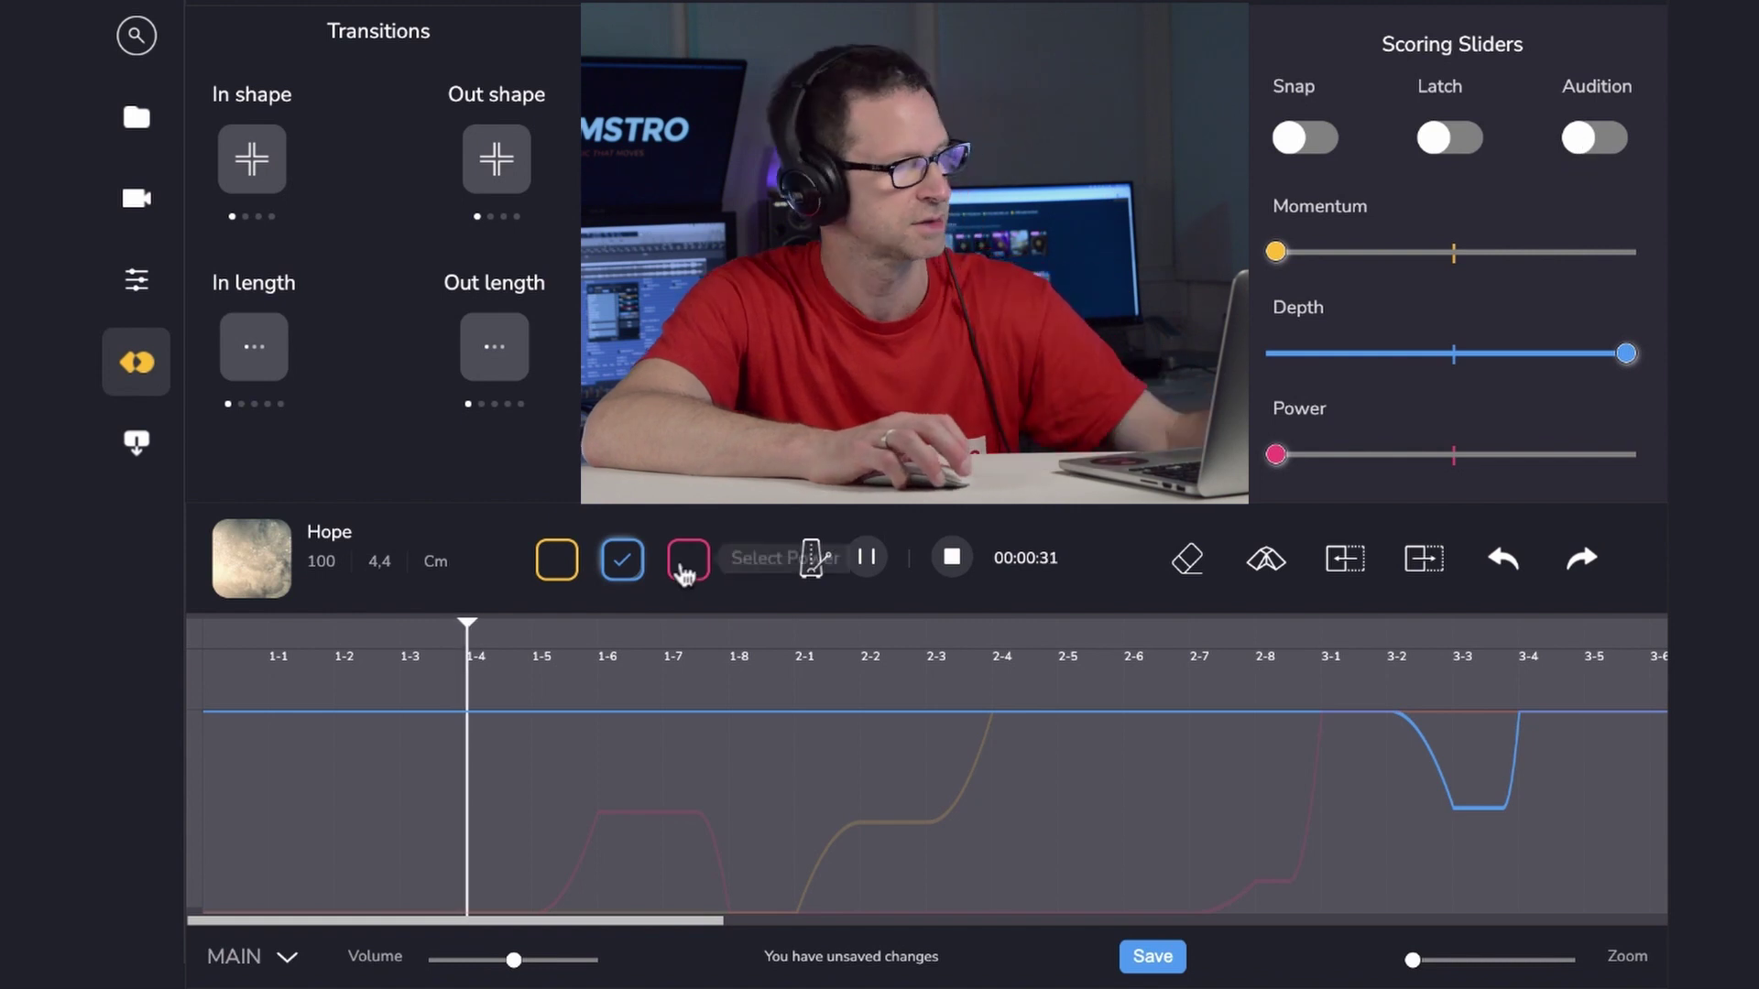
- Follow the Power curve and the Momentum curve during playback, and pause the song just after 2-4
{"action": "left_click", "coordinate": [687, 560]}
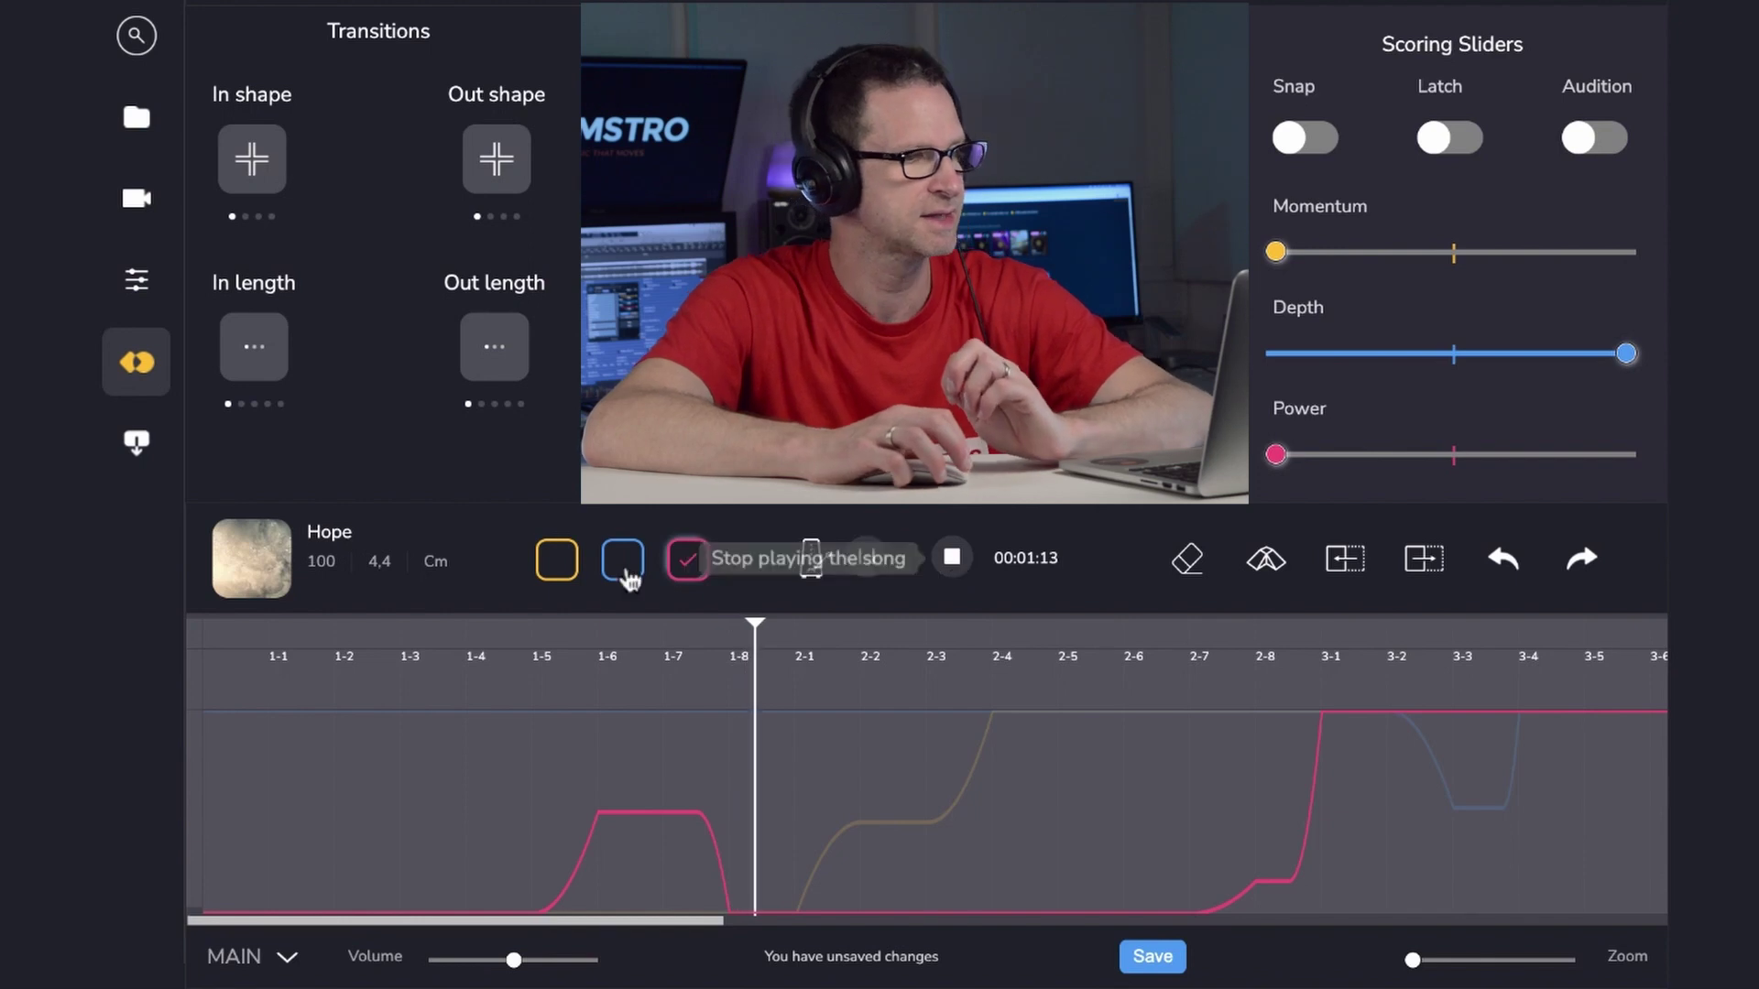
{"action": "left_click", "coordinate": [557, 568]}
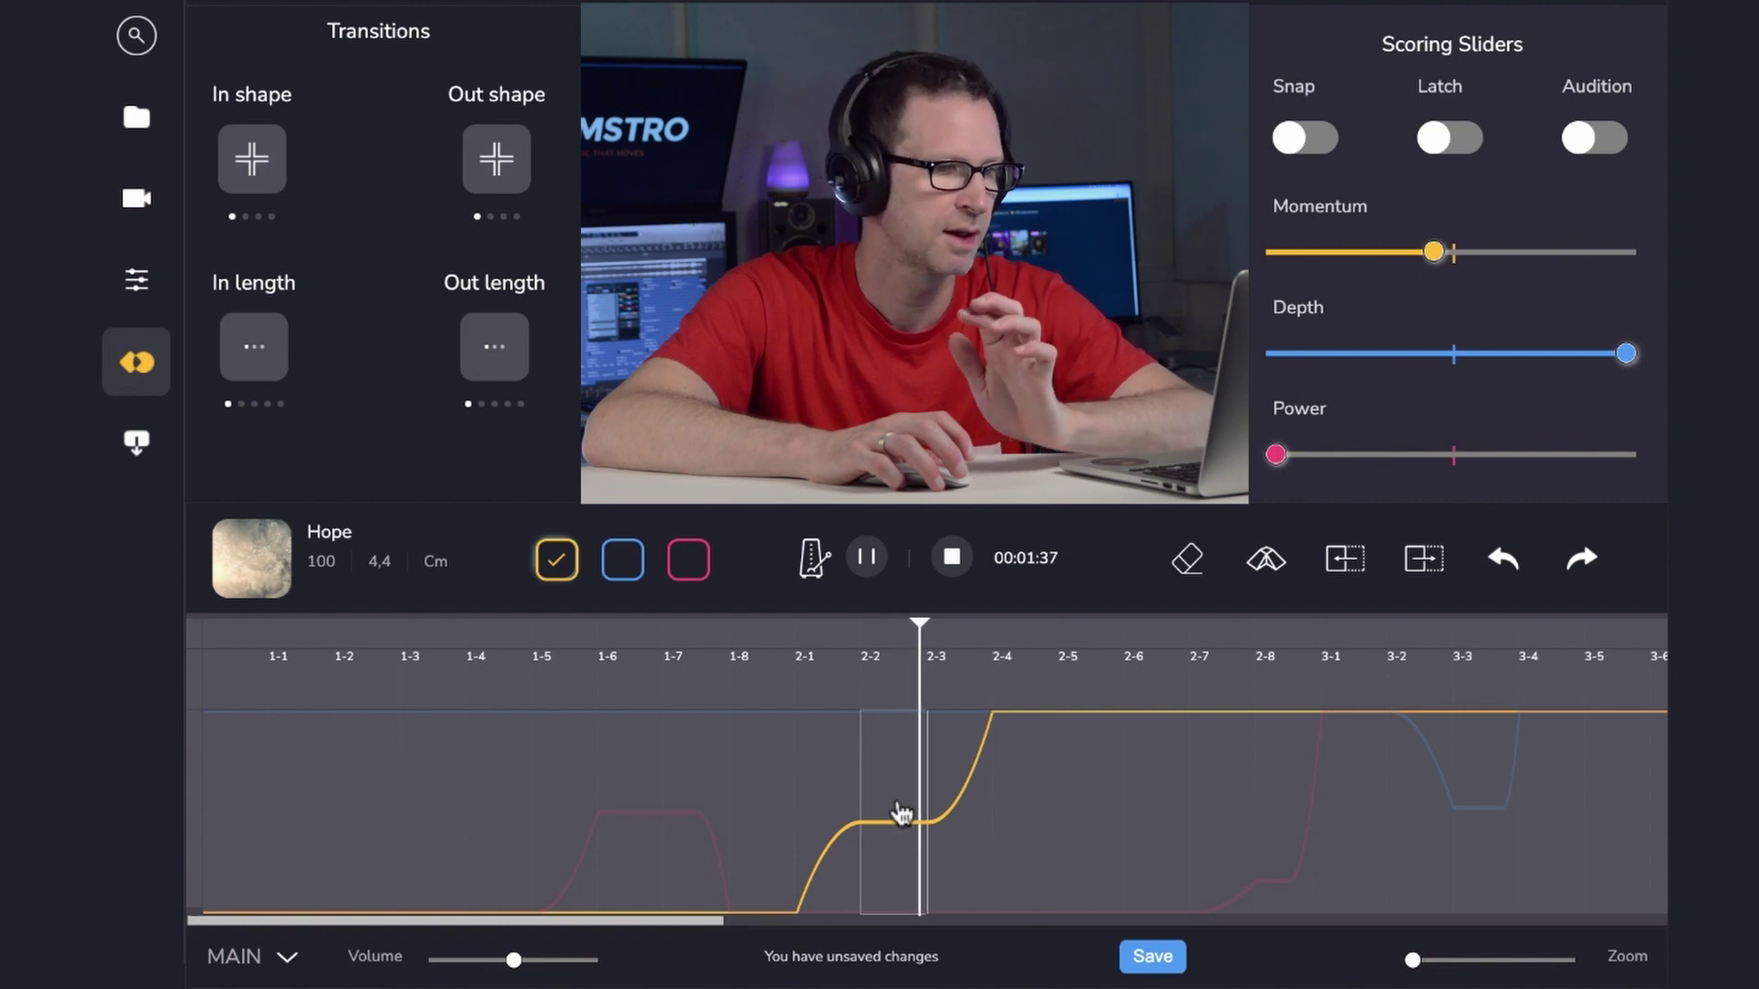
{"action": "left_click_drag", "start_coordinate": [1413, 959], "coordinate": [1459, 960]}
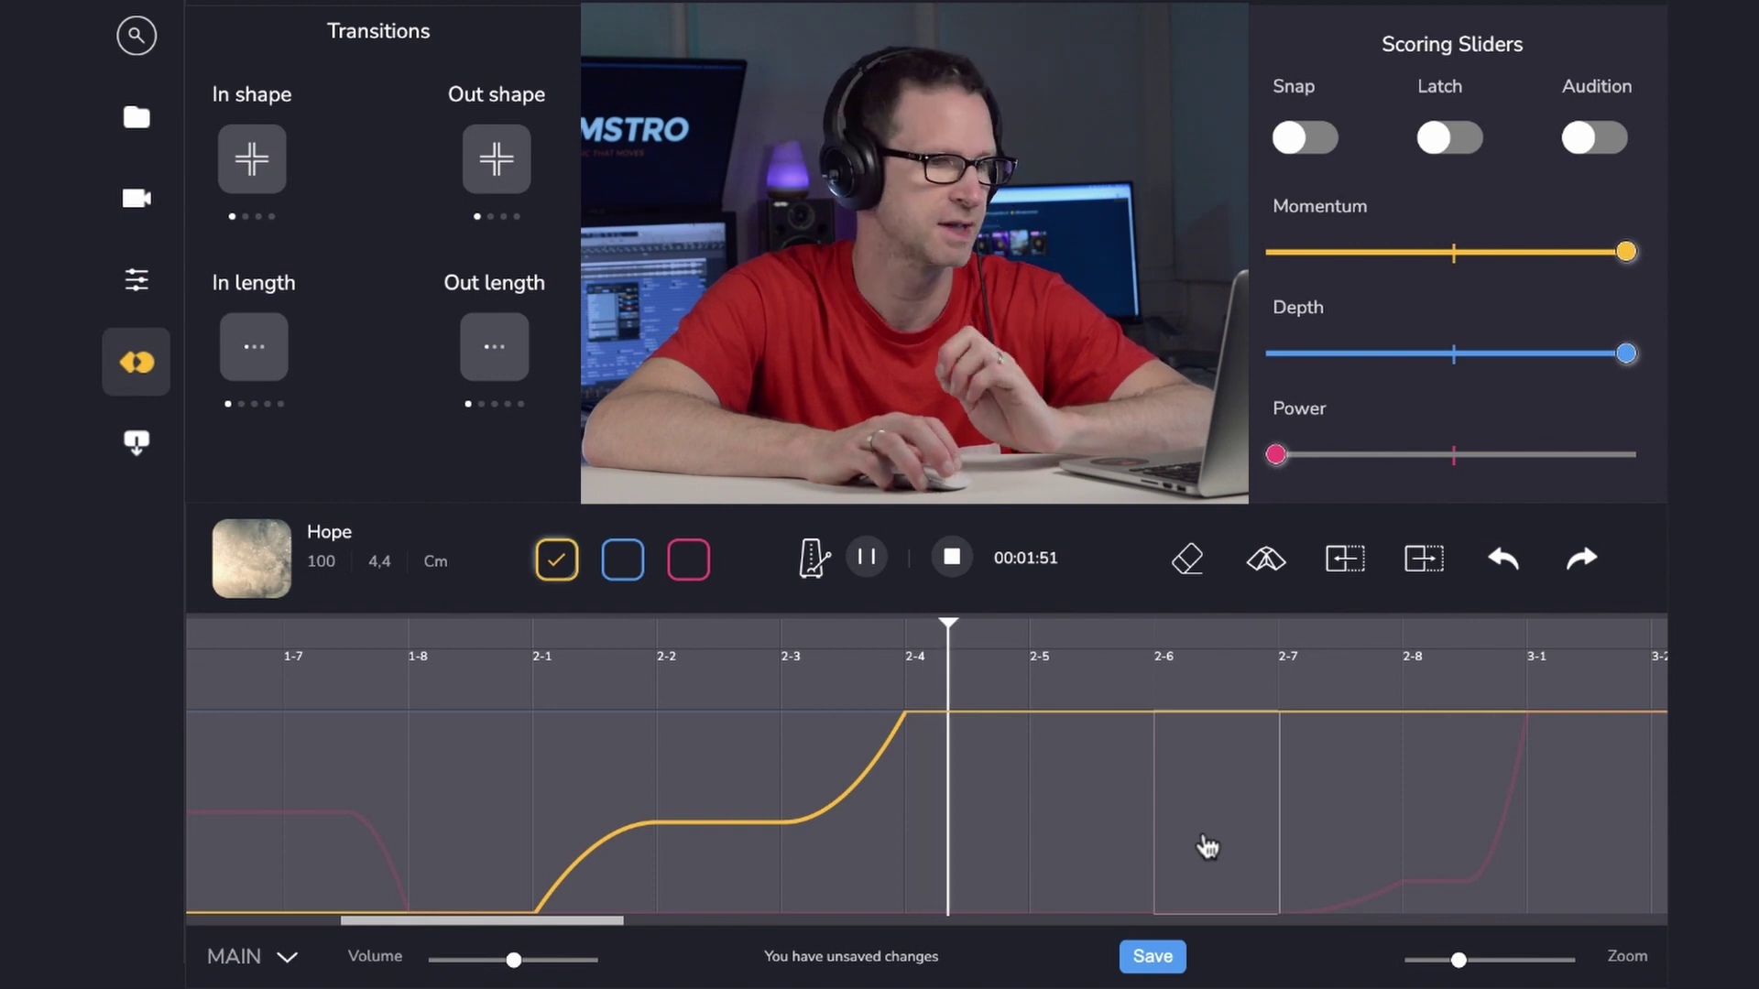
{"action": "left_click", "coordinate": [868, 556]}
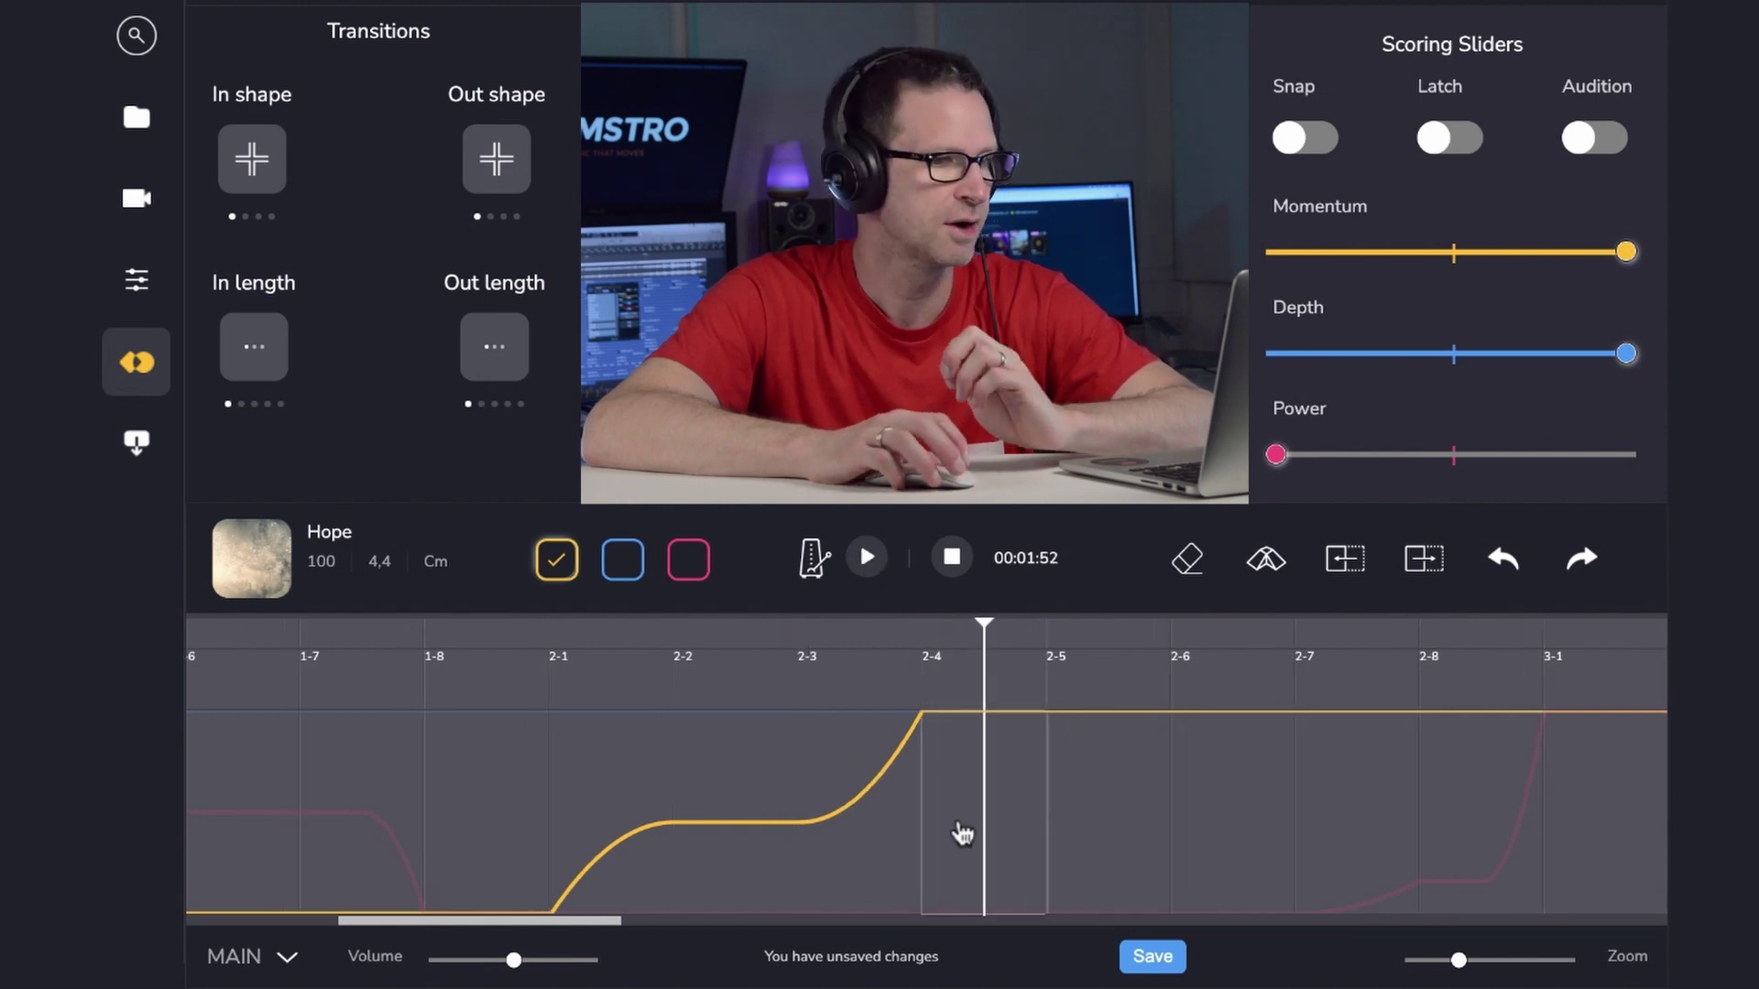
- Switch to the Power curve and select its rising segment at 1-5 to inspect the transition settings
{"action": "scroll", "coordinate": [971, 827], "scroll_direction": "left", "scroll_amount": 3}
{"action": "scroll", "coordinate": [659, 758], "scroll_direction": "left", "scroll_amount": 5}
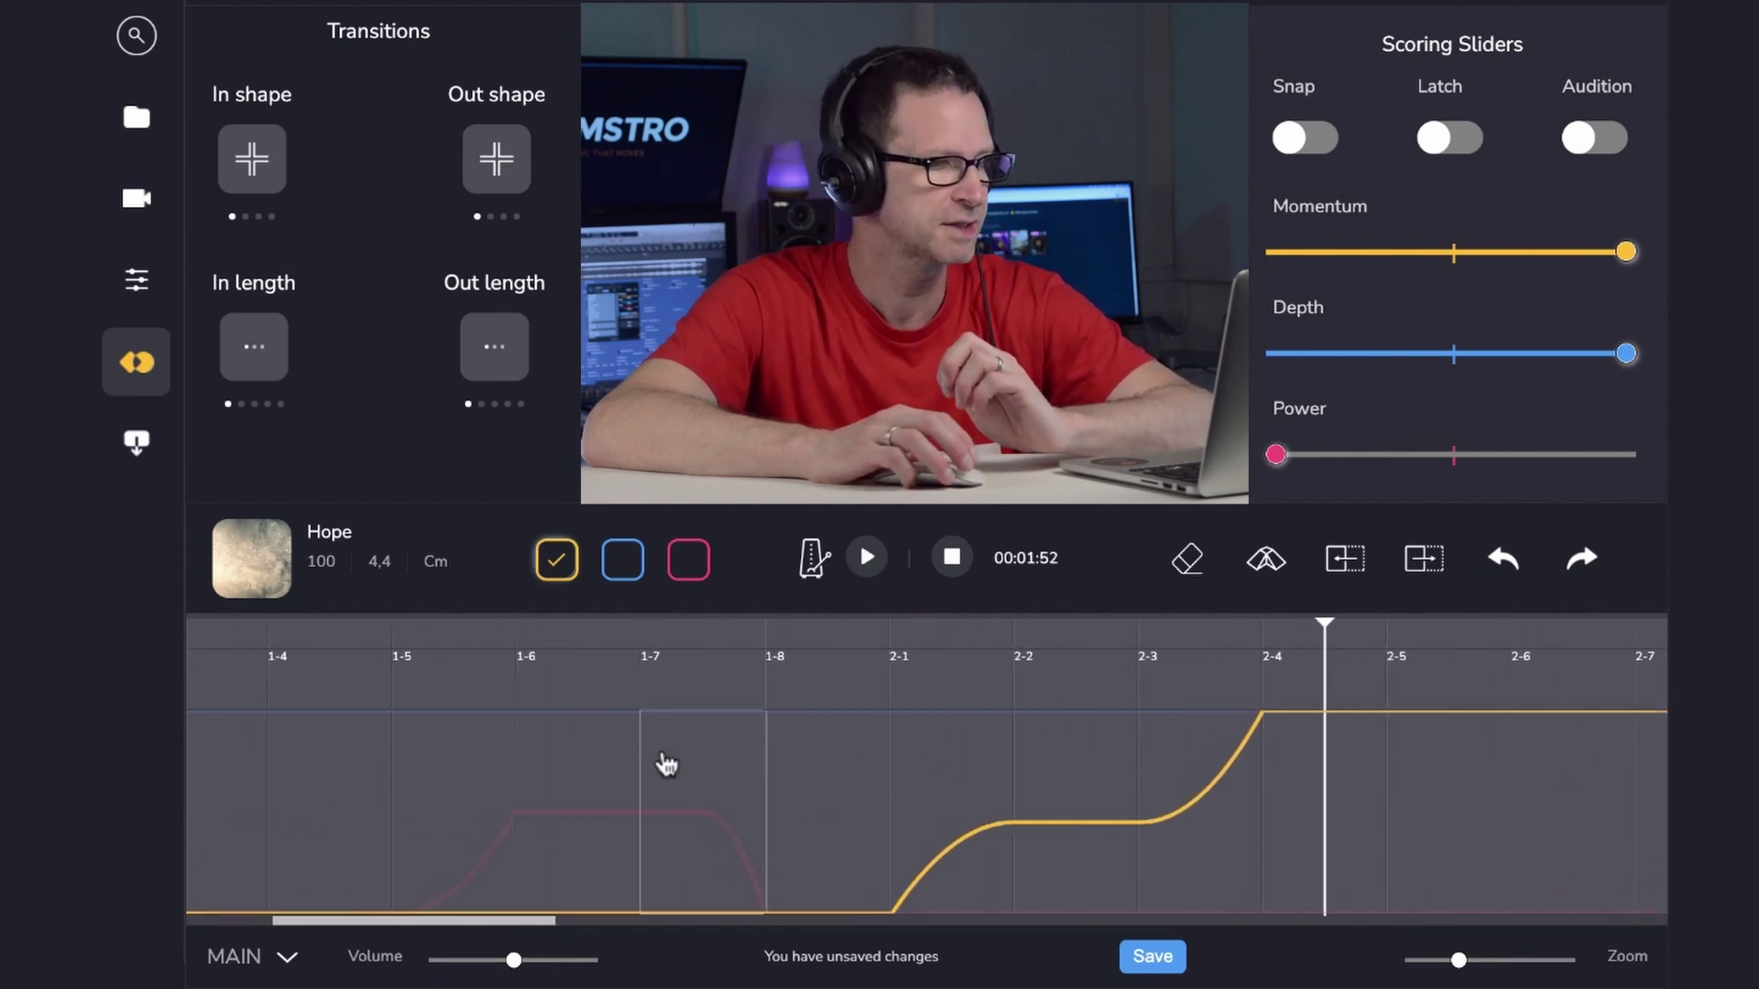
{"action": "left_click", "coordinate": [691, 565]}
{"action": "left_click", "coordinate": [724, 828]}
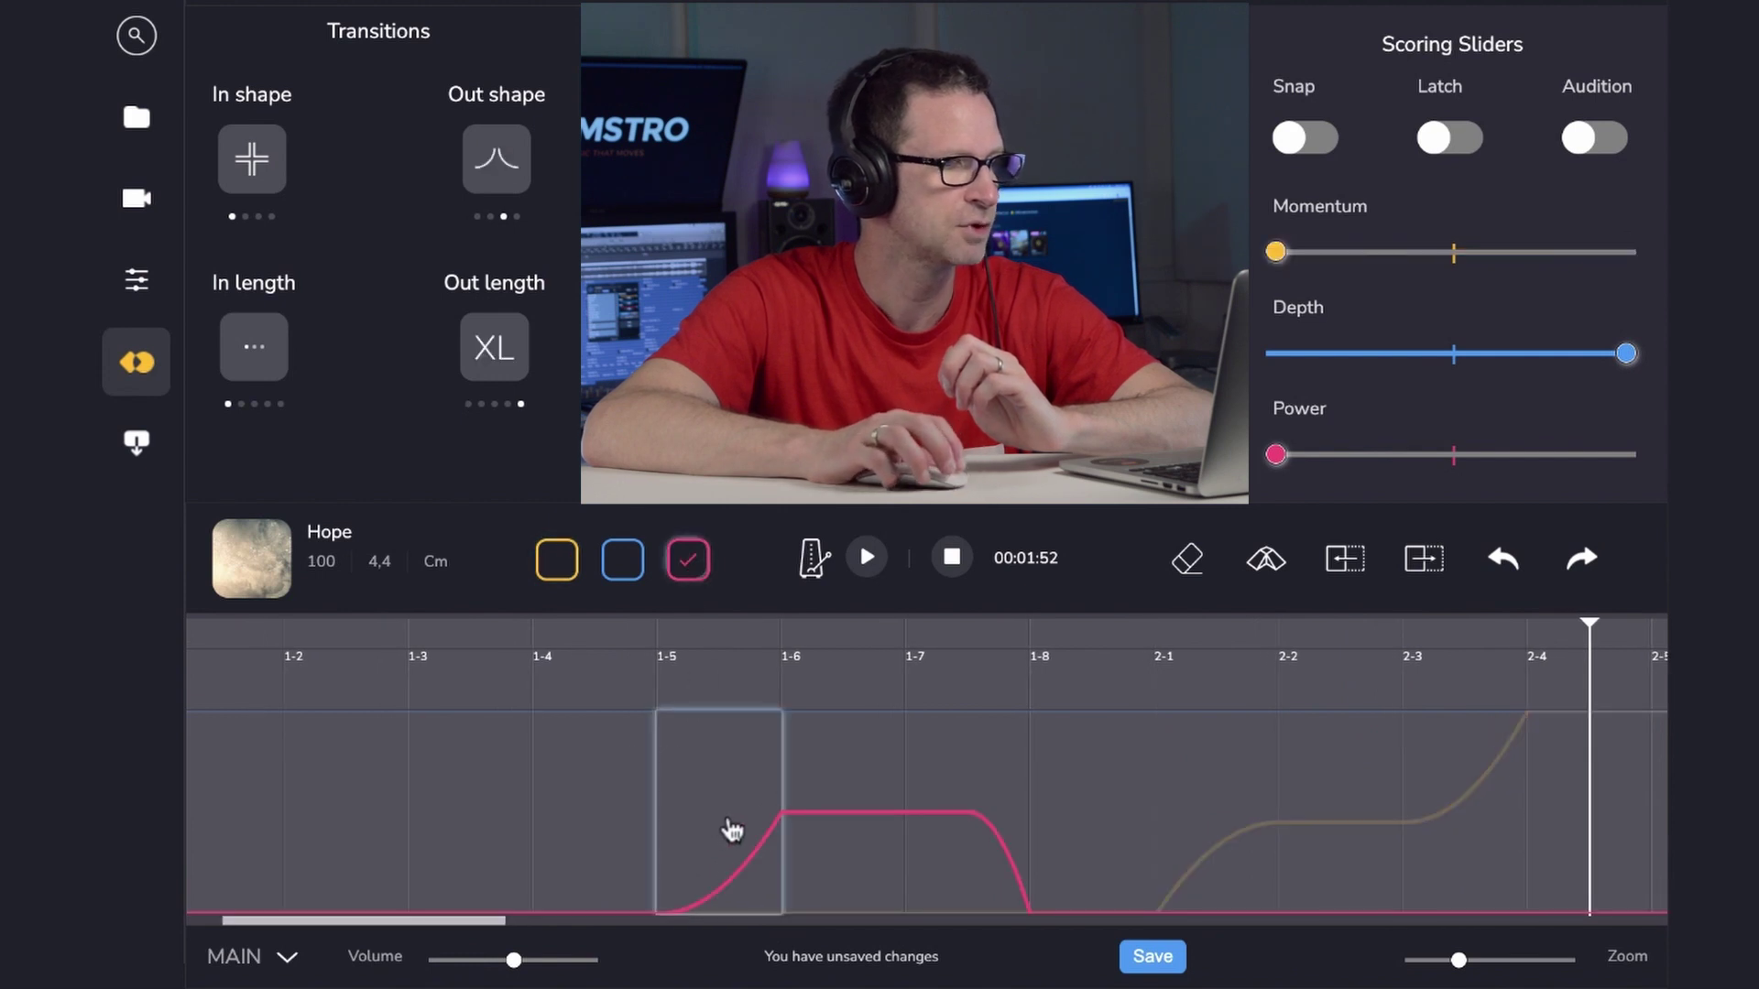
{"action": "scroll", "coordinate": [731, 840], "scroll_direction": "right", "scroll_amount": 1}
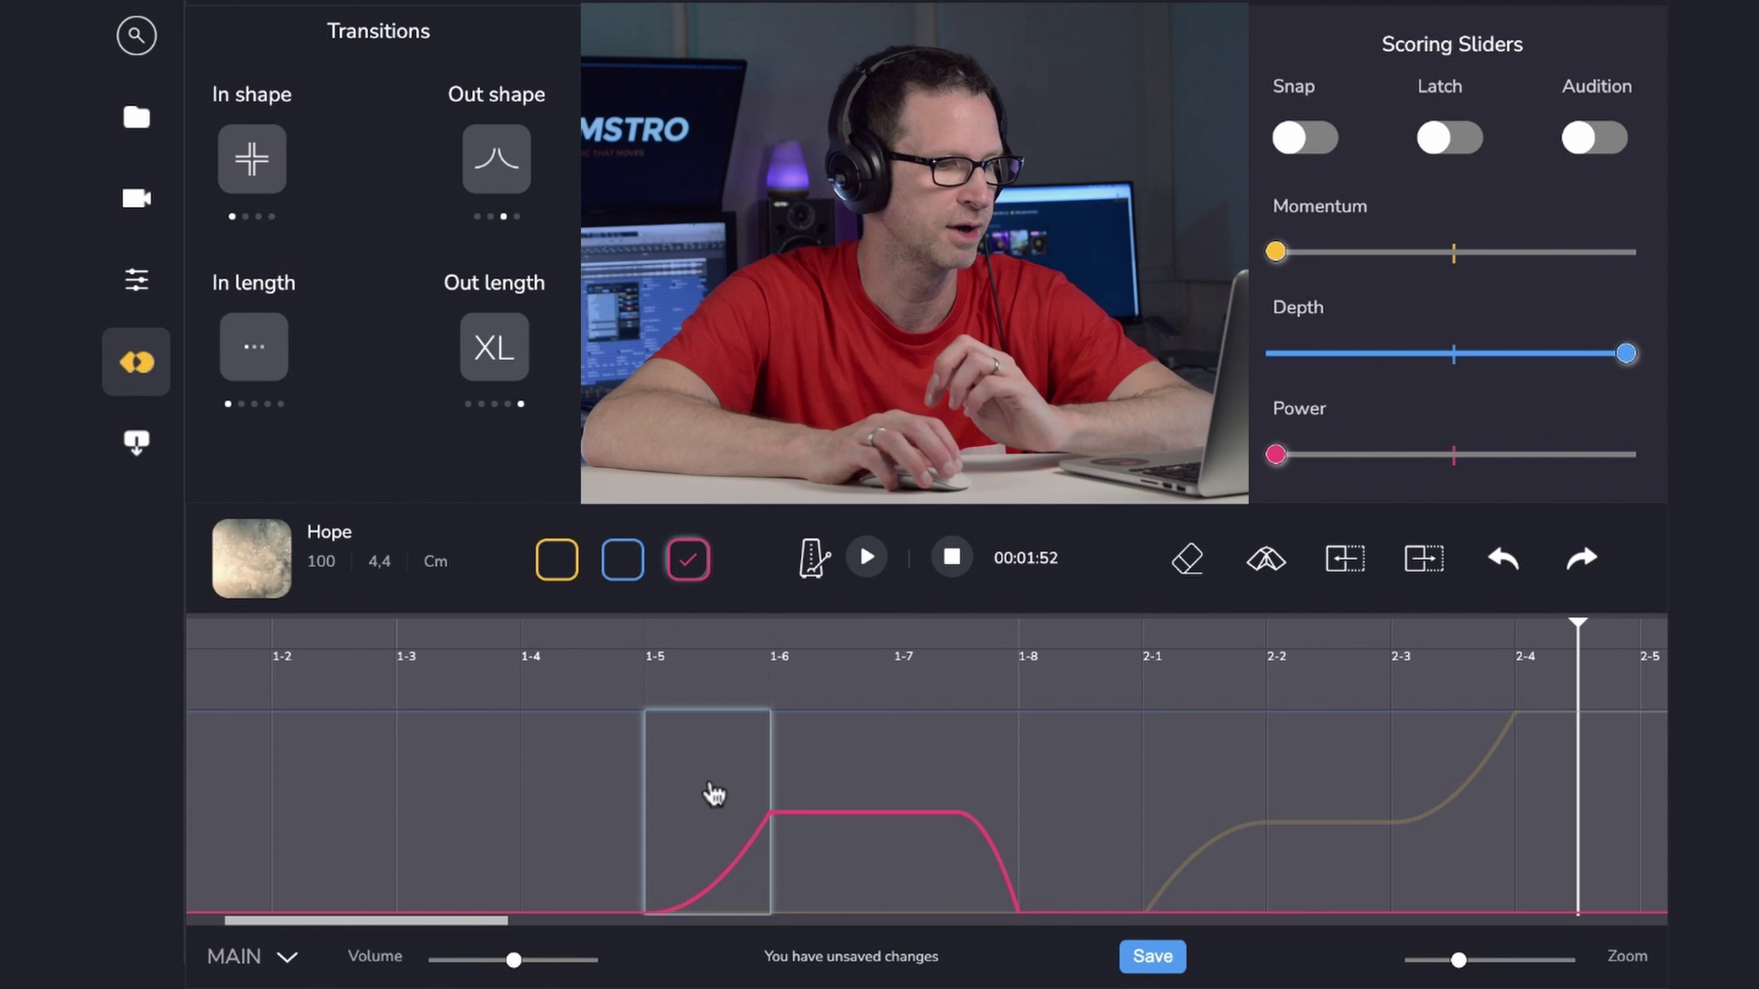
- Lower the Power level of the 1-6 segment to about one third
{"action": "left_click", "coordinate": [852, 803]}
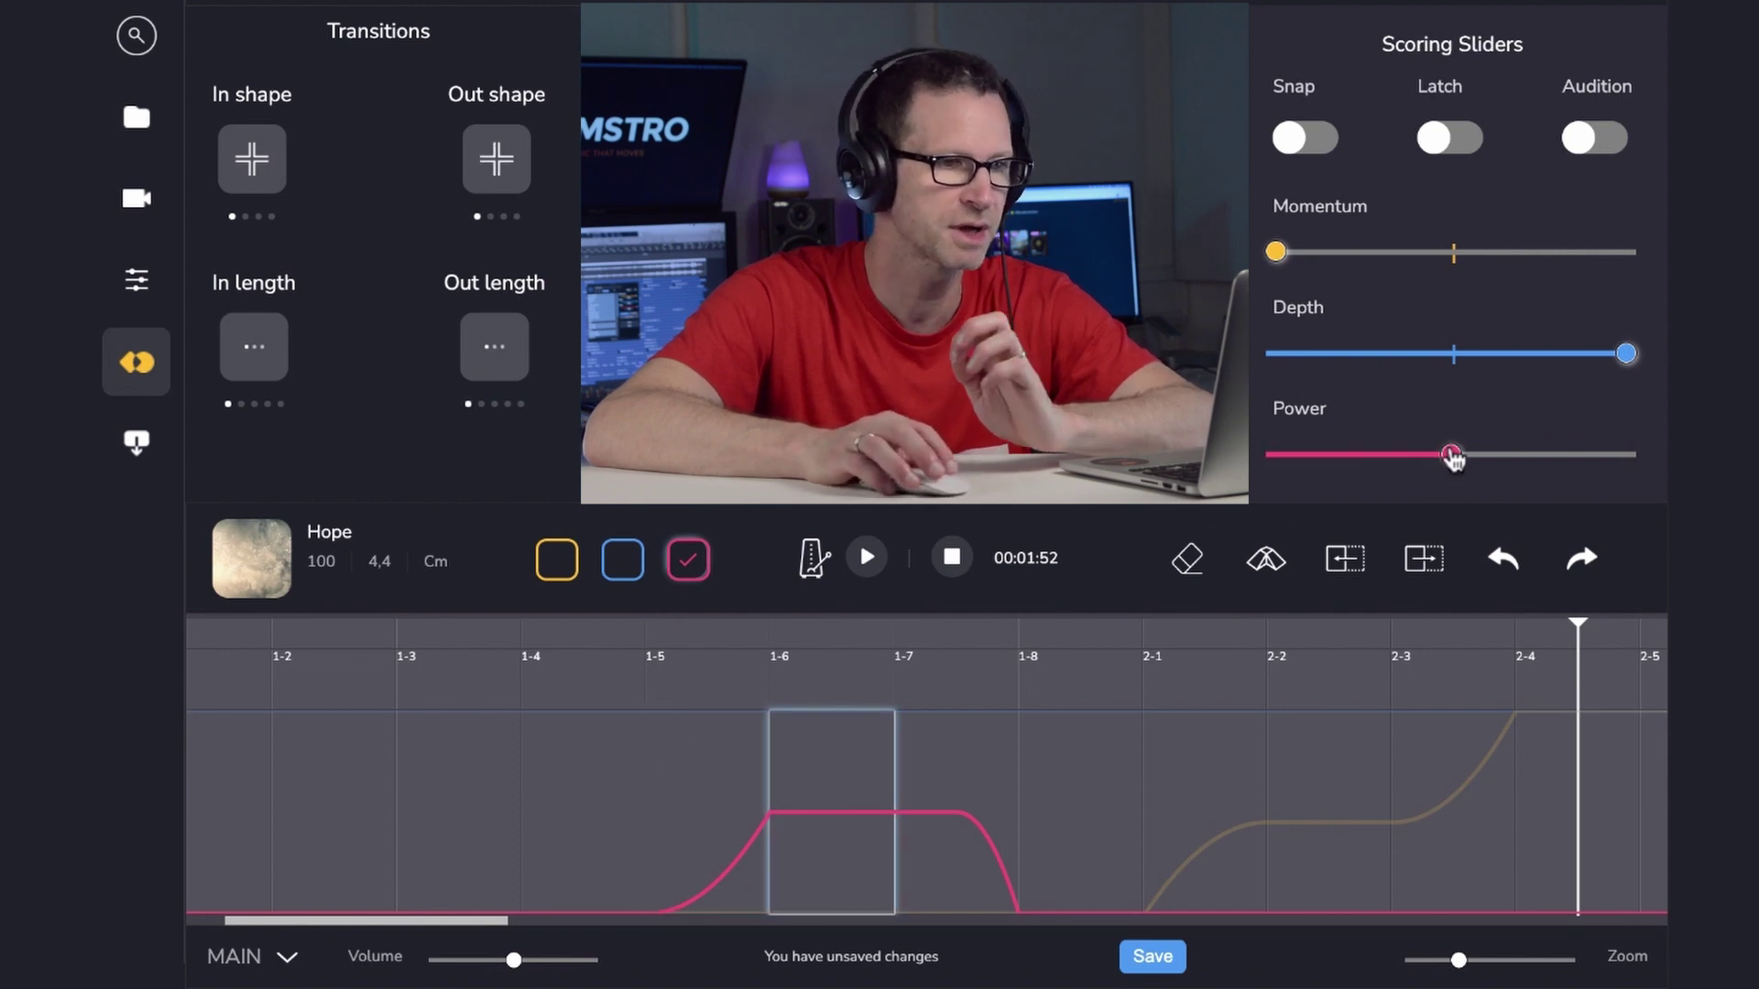
{"action": "left_click_drag", "start_coordinate": [1446, 458], "coordinate": [1489, 470]}
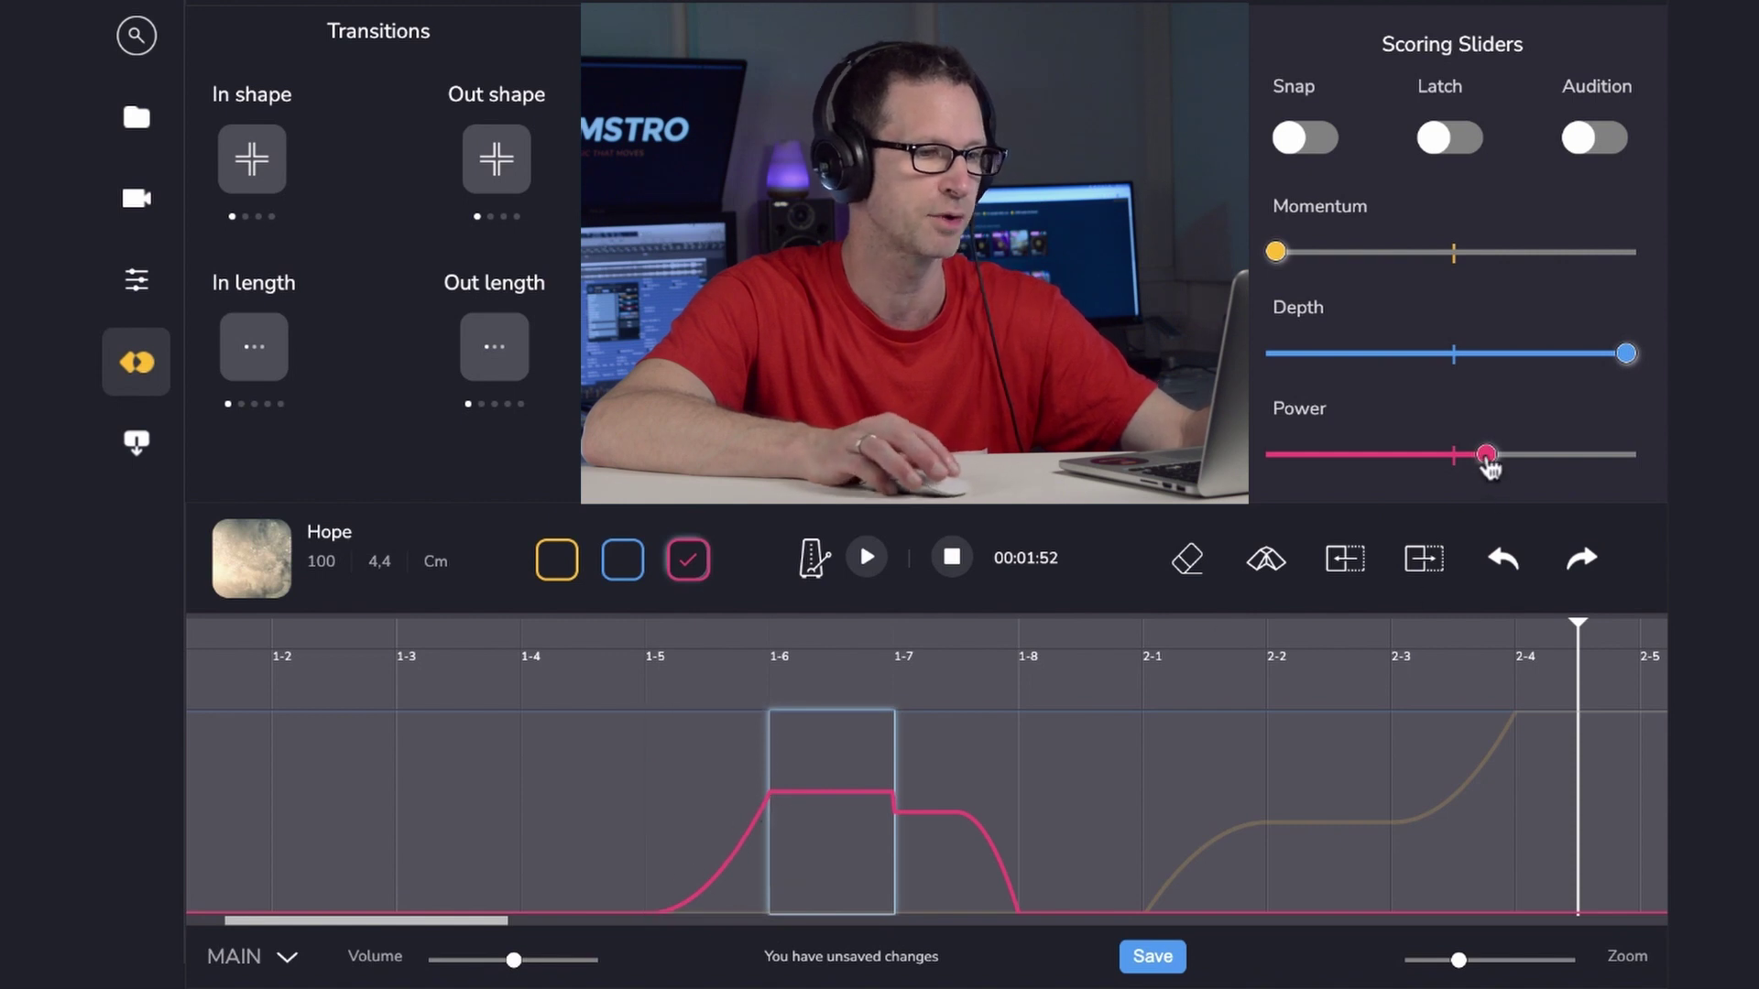
{"action": "left_click_drag", "start_coordinate": [1489, 467], "coordinate": [1385, 467]}
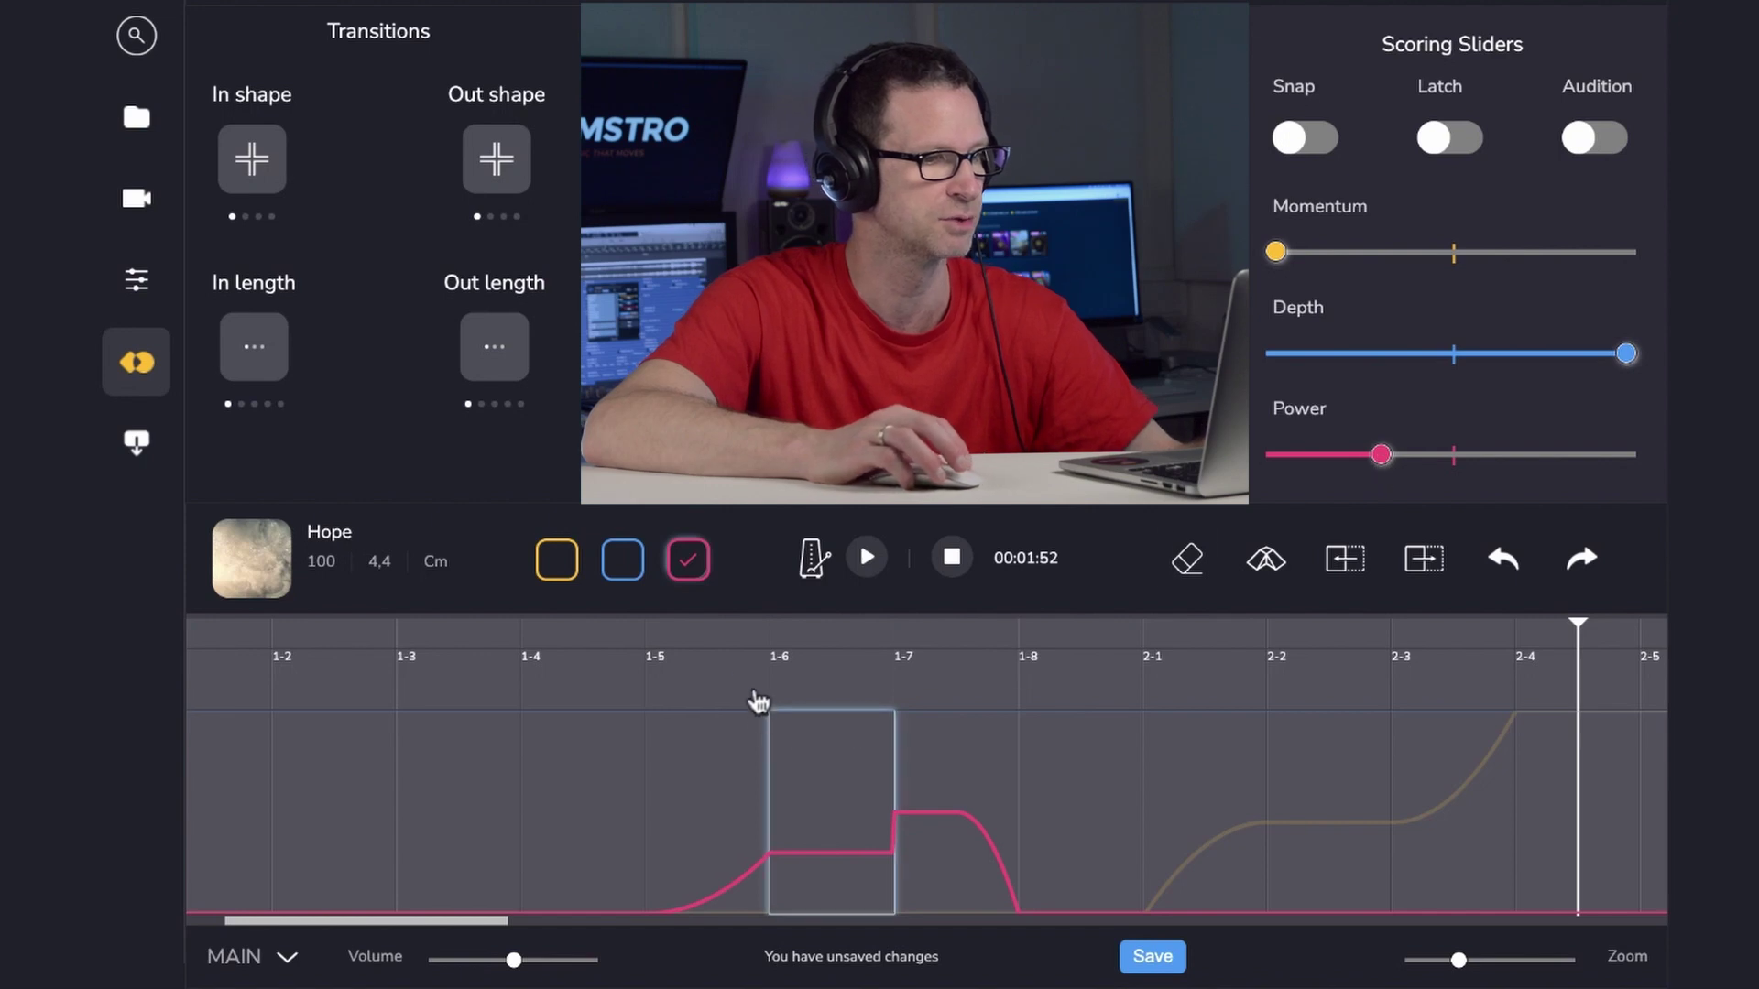
- Play the reduced Power rise from the 1-5 segment into 1-6 to hear the change
{"action": "left_click", "coordinate": [736, 620]}
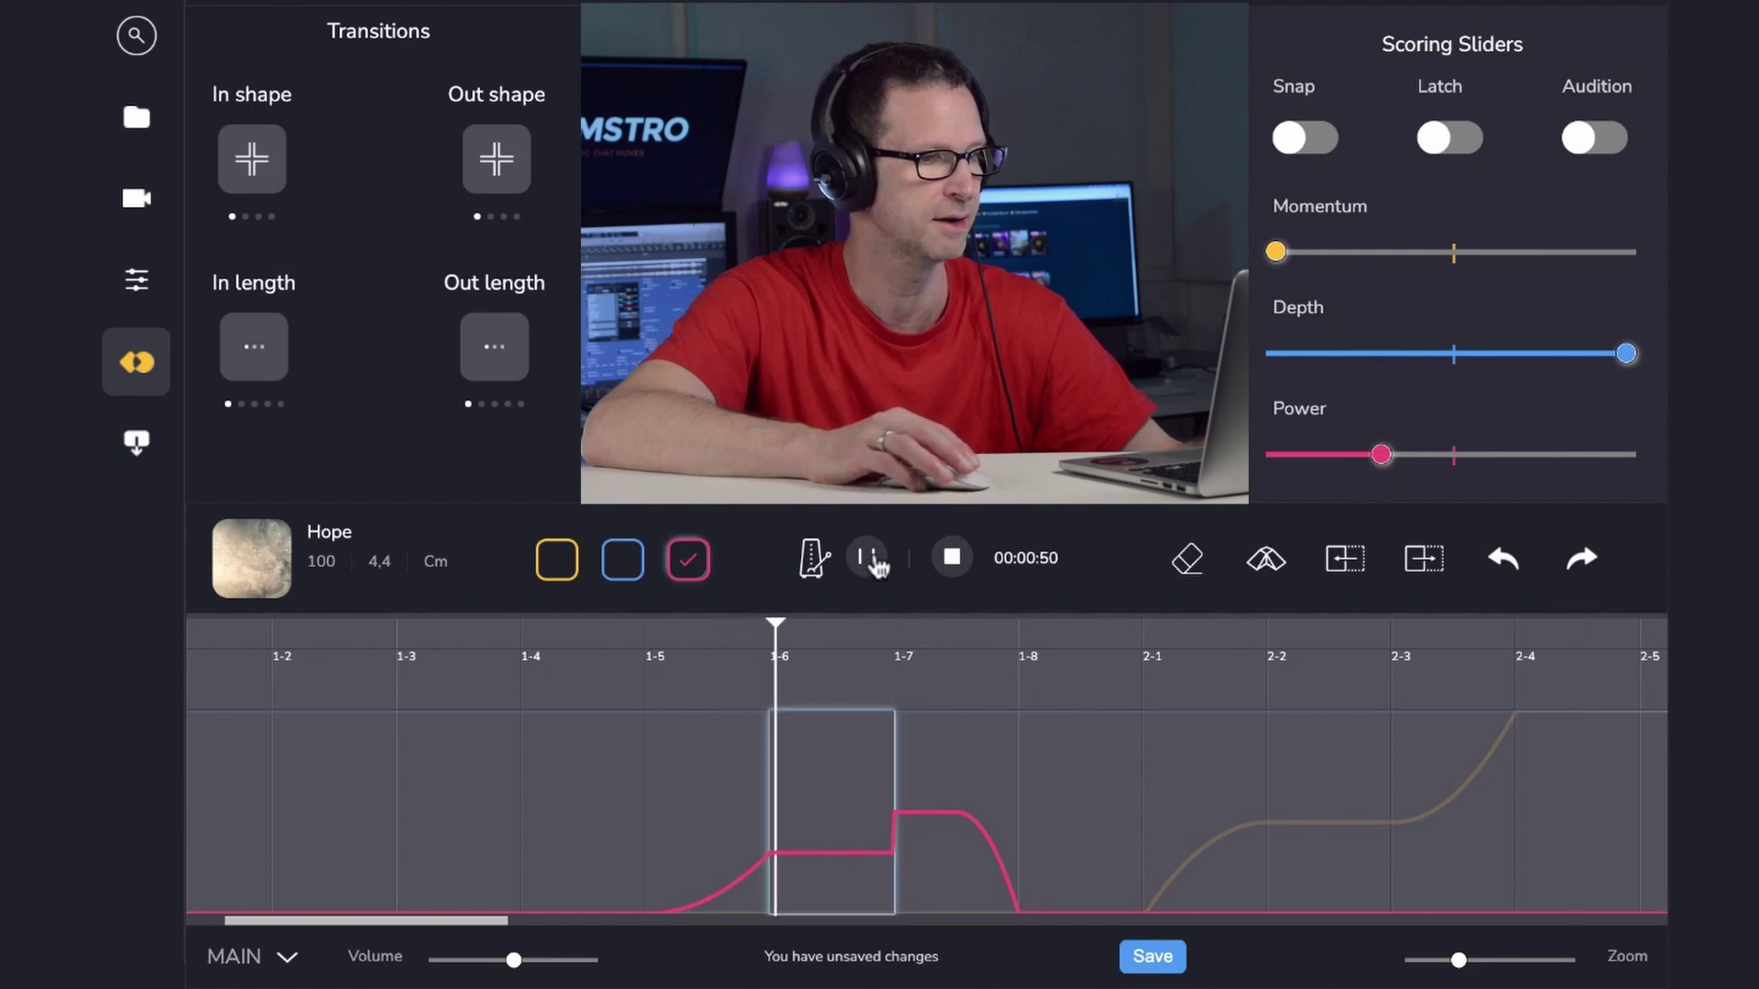
{"action": "left_click", "coordinate": [752, 678]}
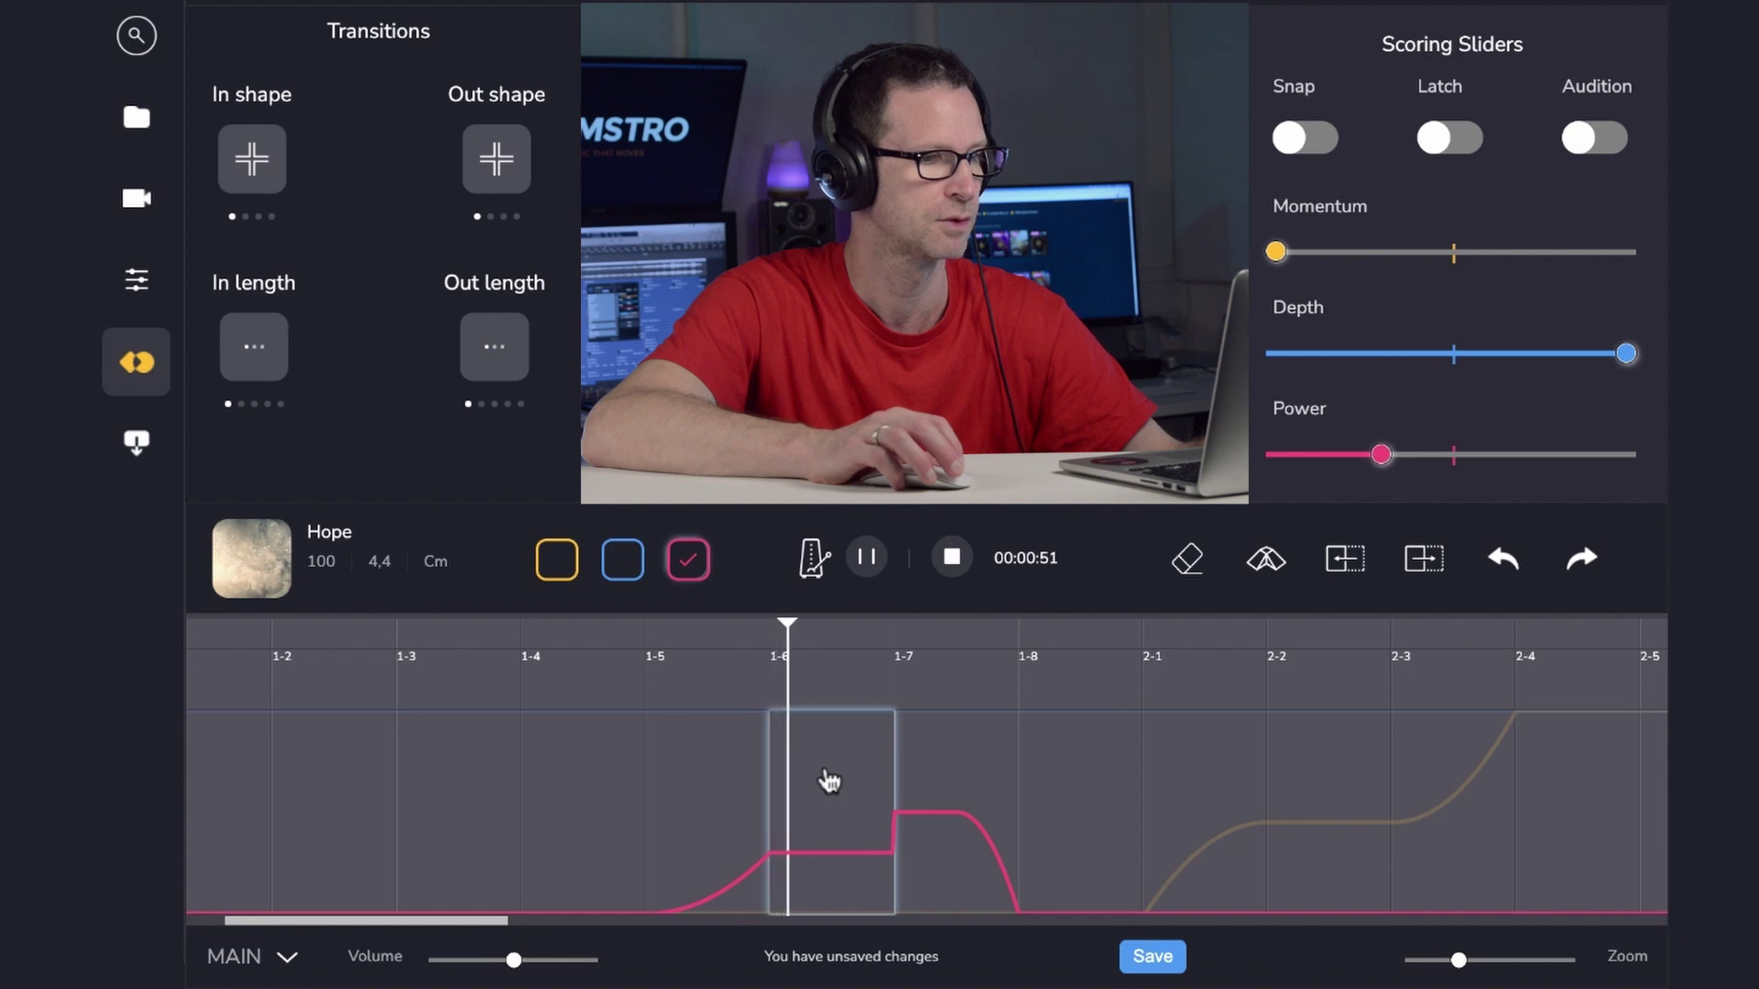
{"action": "key", "text": "space"}
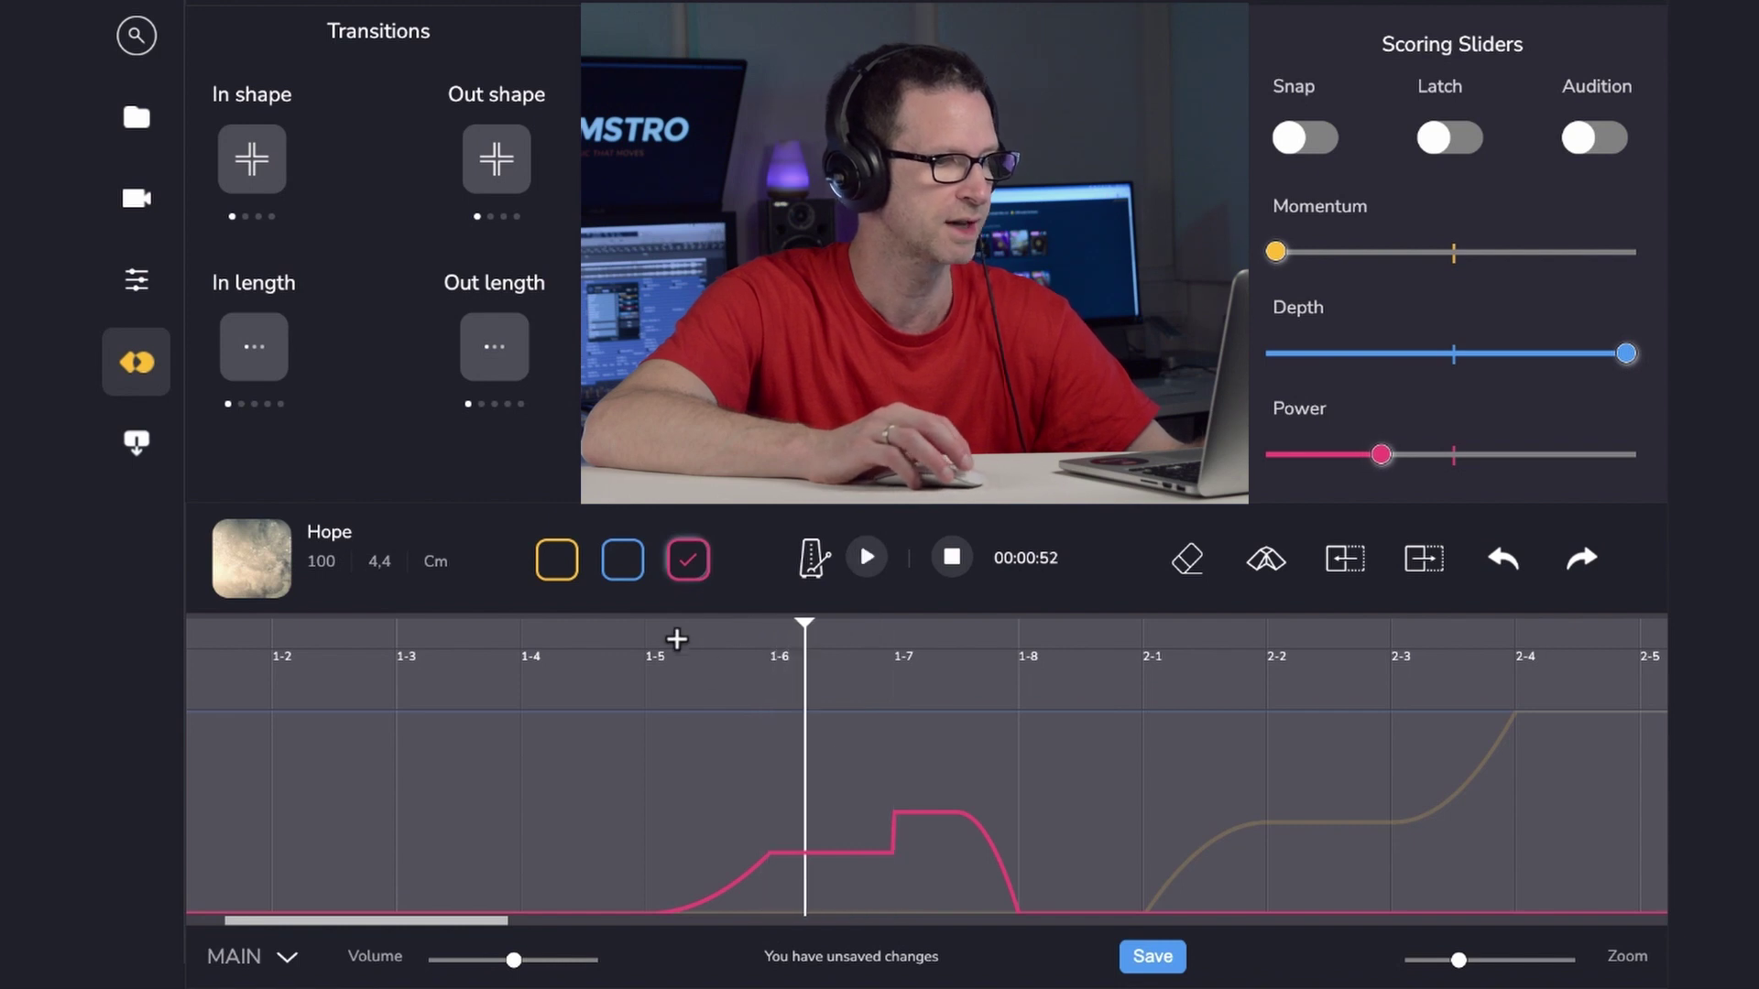
{"action": "left_click", "coordinate": [648, 638]}
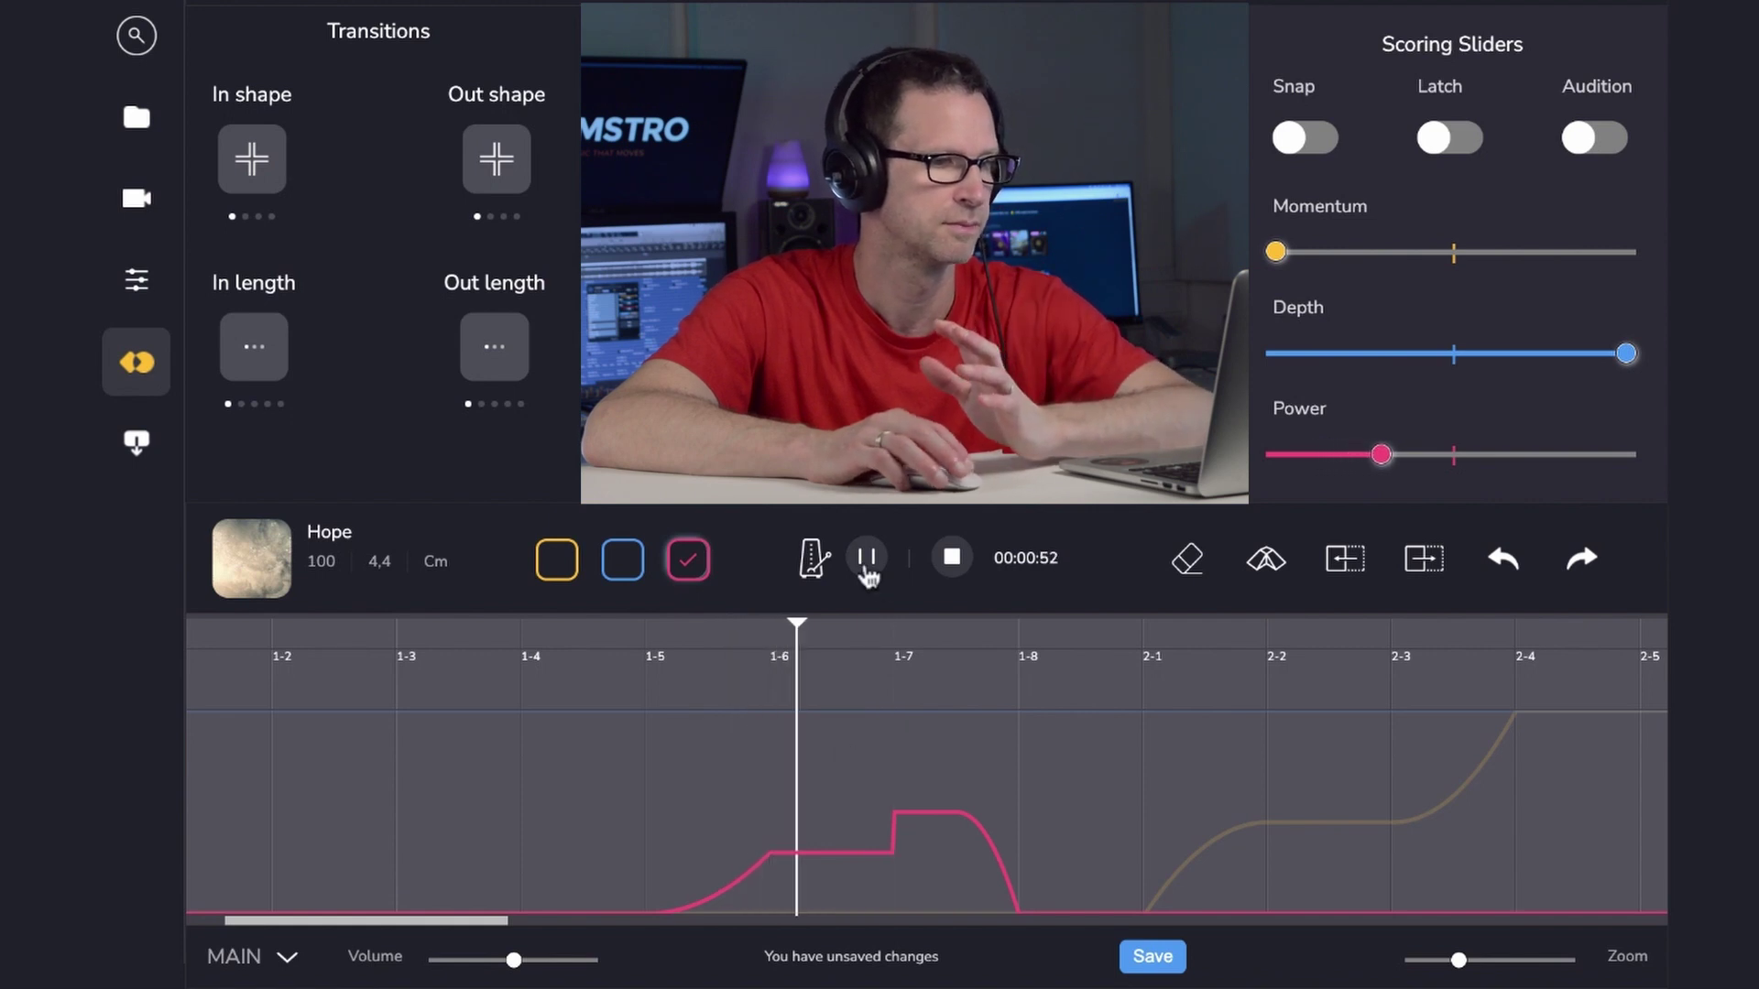
- Raise the Power level of the 1-6 segment to about three quarters
{"action": "left_click", "coordinate": [833, 760]}
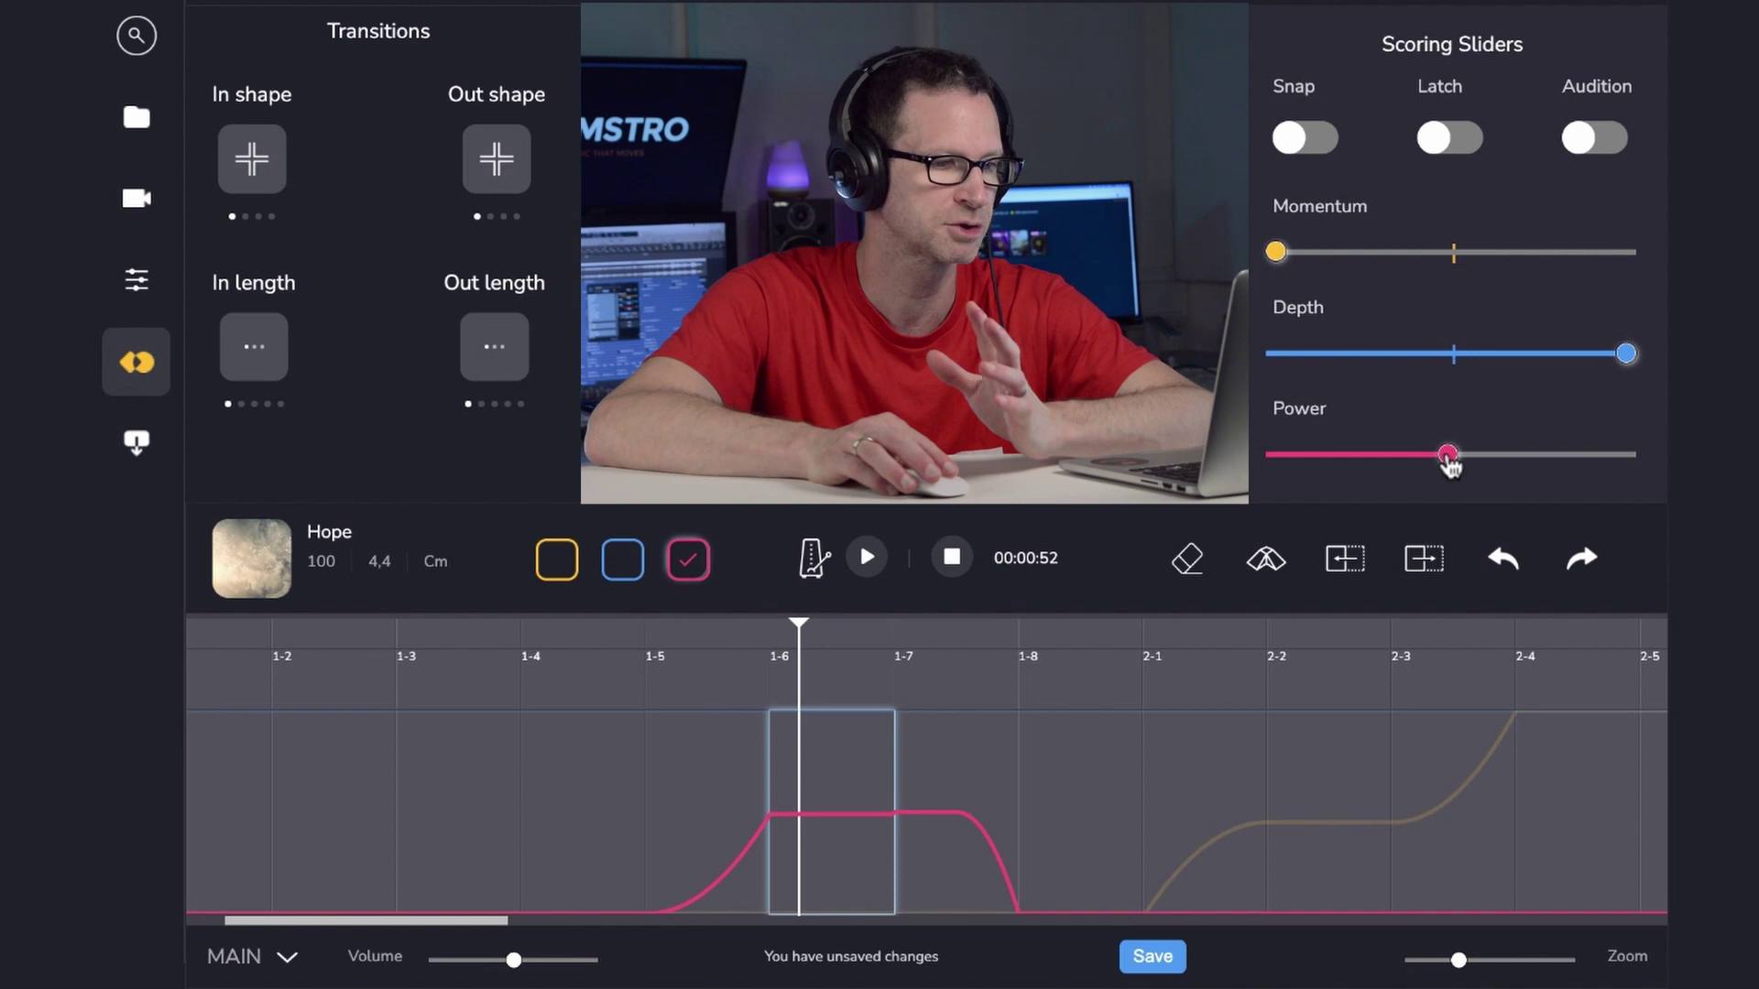
{"action": "left_click_drag", "start_coordinate": [1453, 456], "coordinate": [1511, 455]}
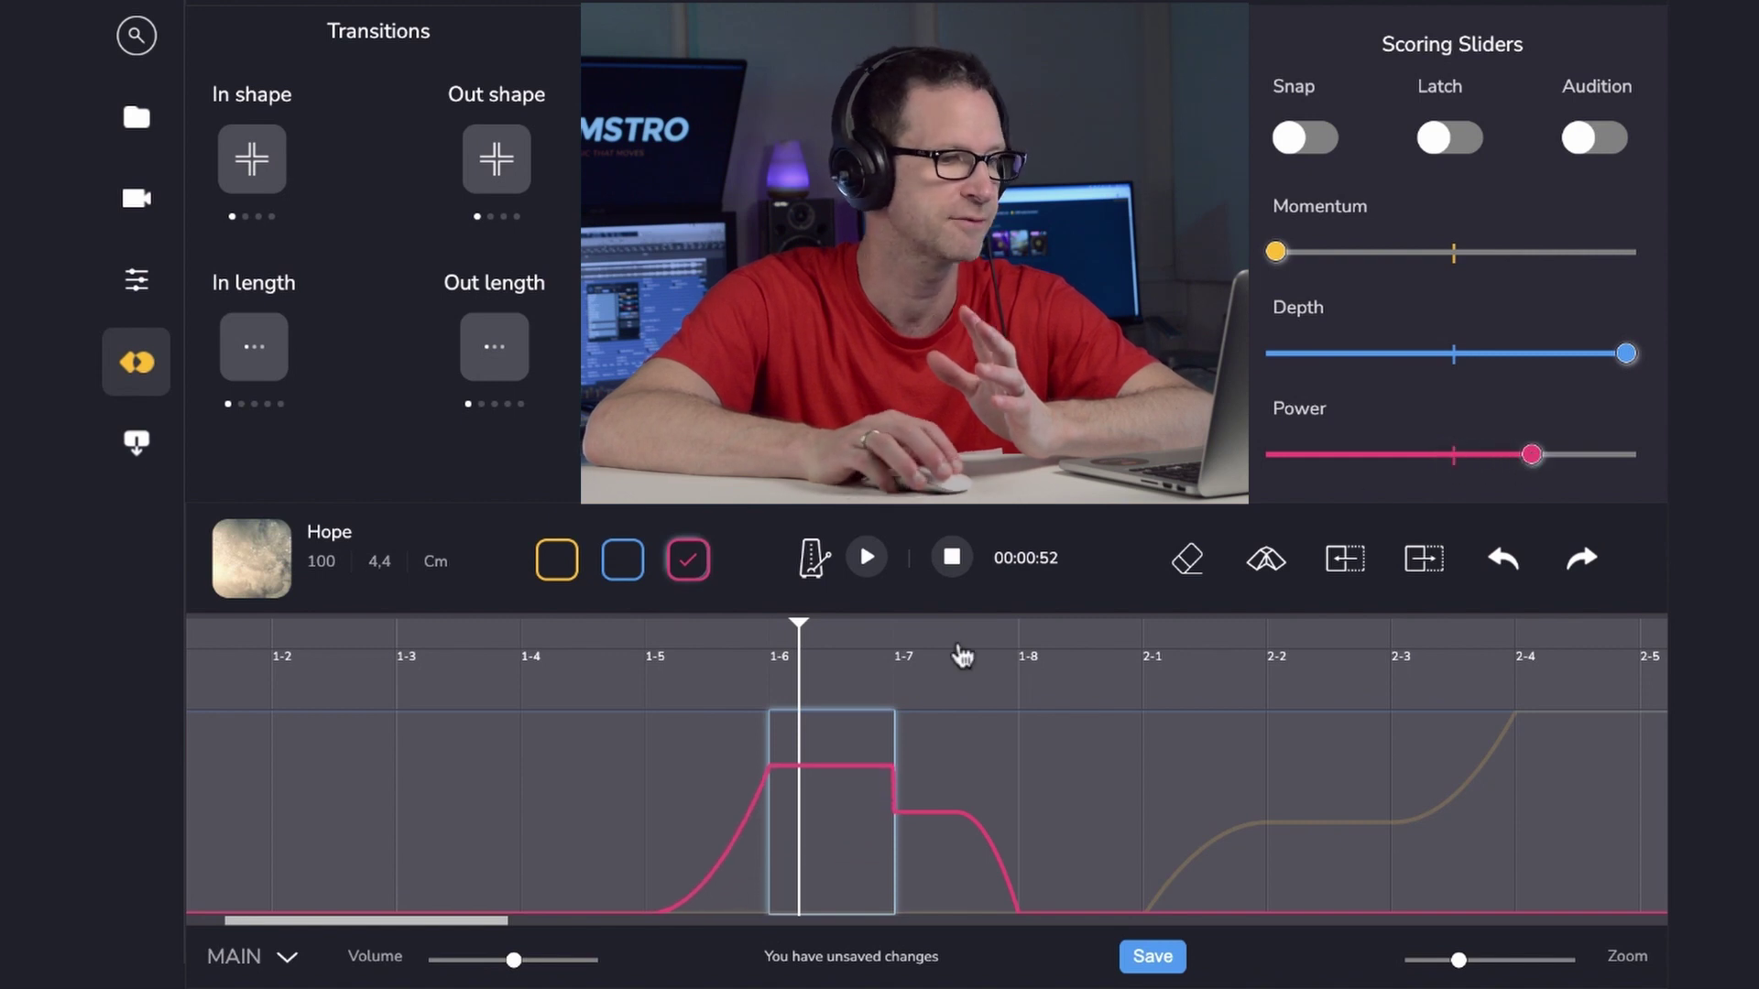
{"action": "left_click", "coordinate": [825, 801]}
- Play the song from the start of the 1-5 segment to hear the stronger Power rise
{"action": "left_click", "coordinate": [706, 623]}
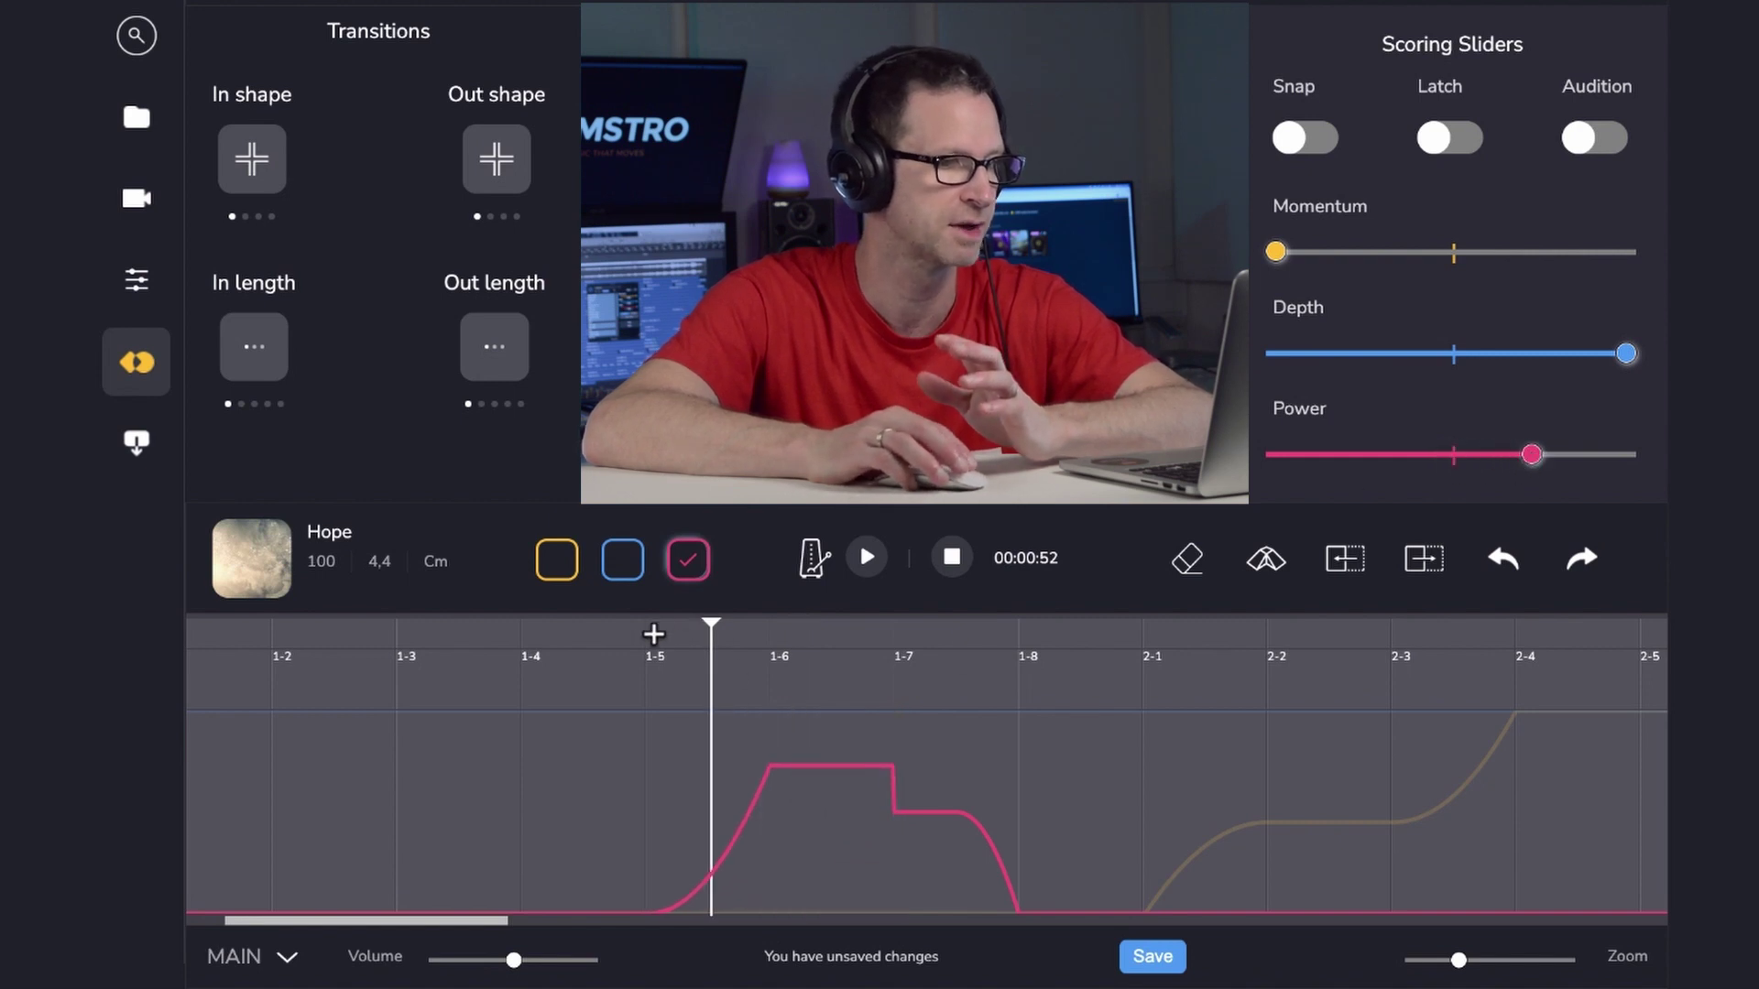
{"action": "left_click", "coordinate": [656, 632]}
{"action": "left_click", "coordinate": [867, 558]}
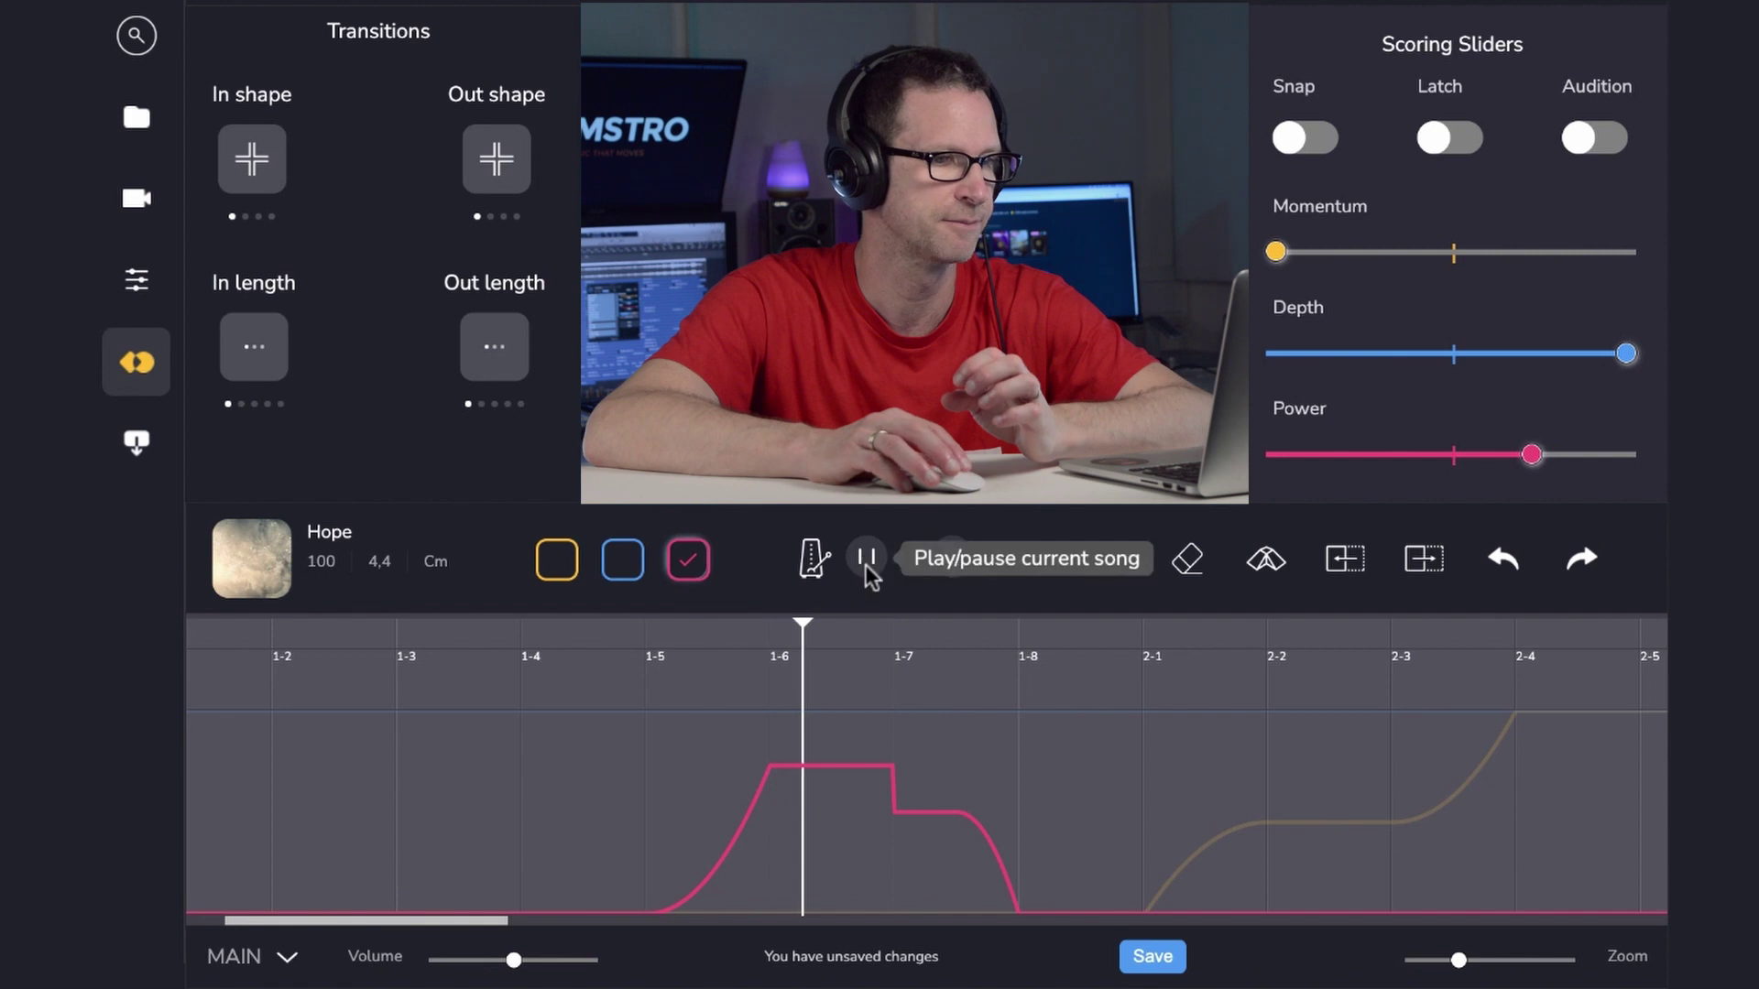
- Set the Power level of the 1-6 segment to about the midpoint, level with the 1-7 segment
{"action": "left_click_drag", "start_coordinate": [1531, 455], "coordinate": [1456, 470]}
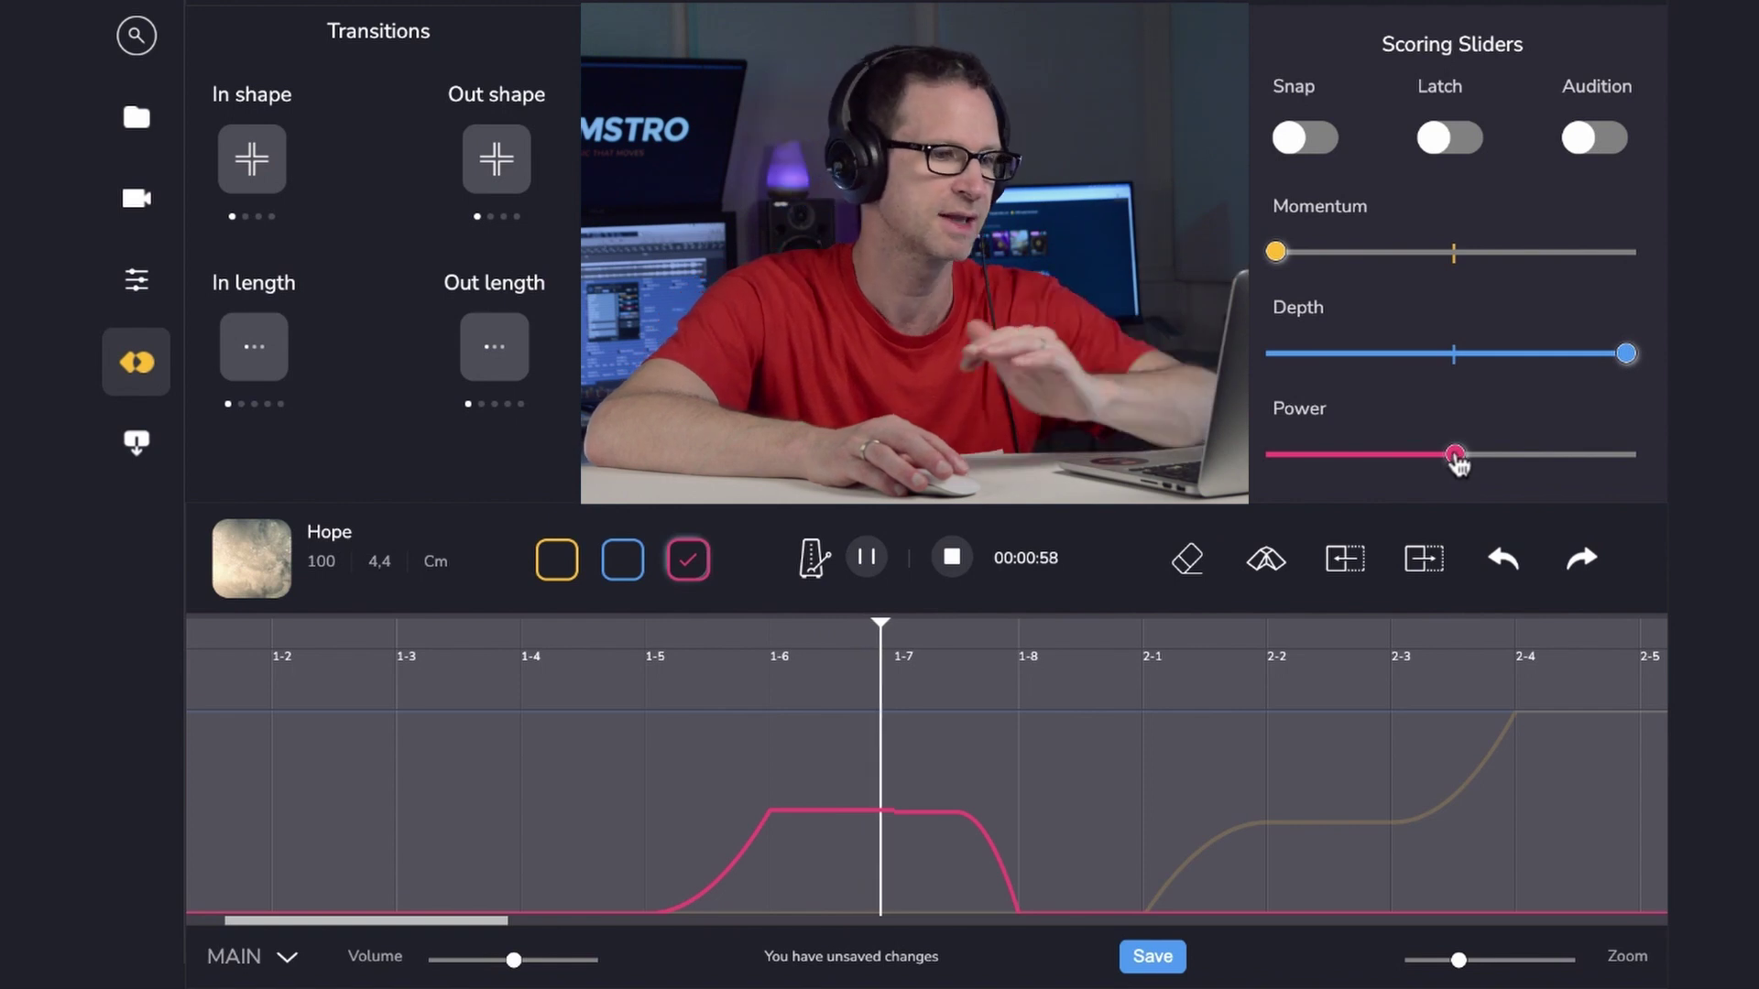
{"action": "left_click_drag", "start_coordinate": [1456, 470], "coordinate": [1453, 467]}
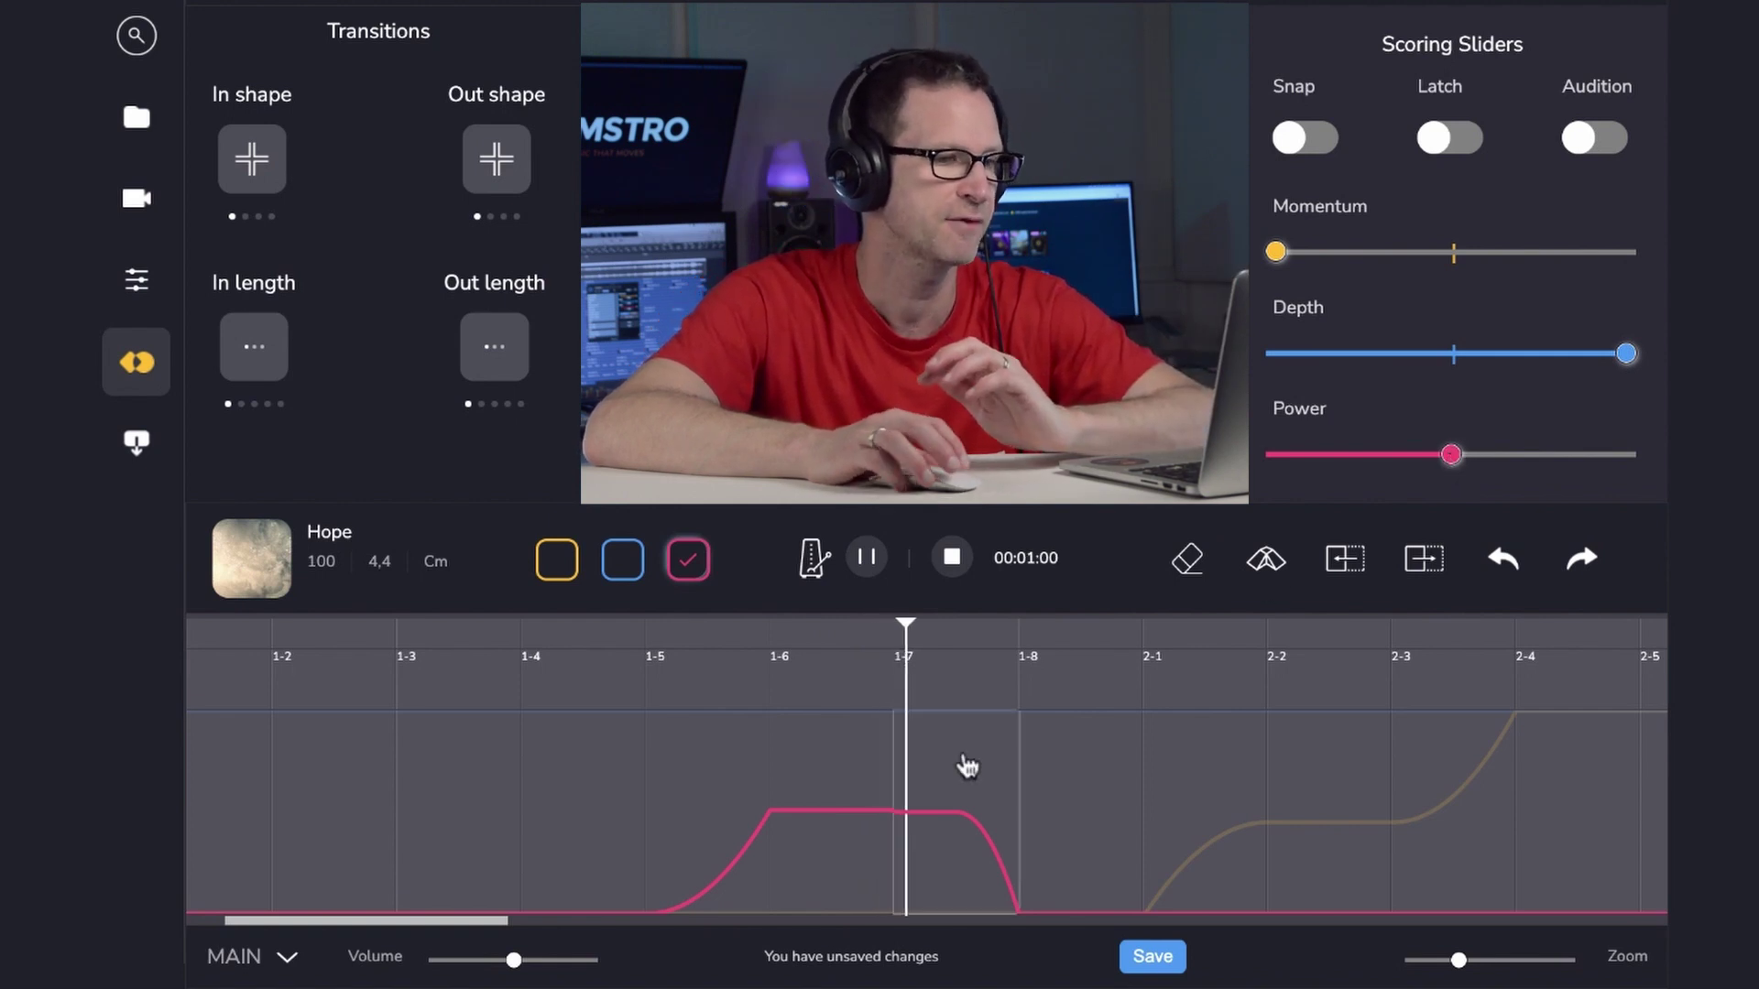
{"action": "left_click", "coordinate": [845, 783]}
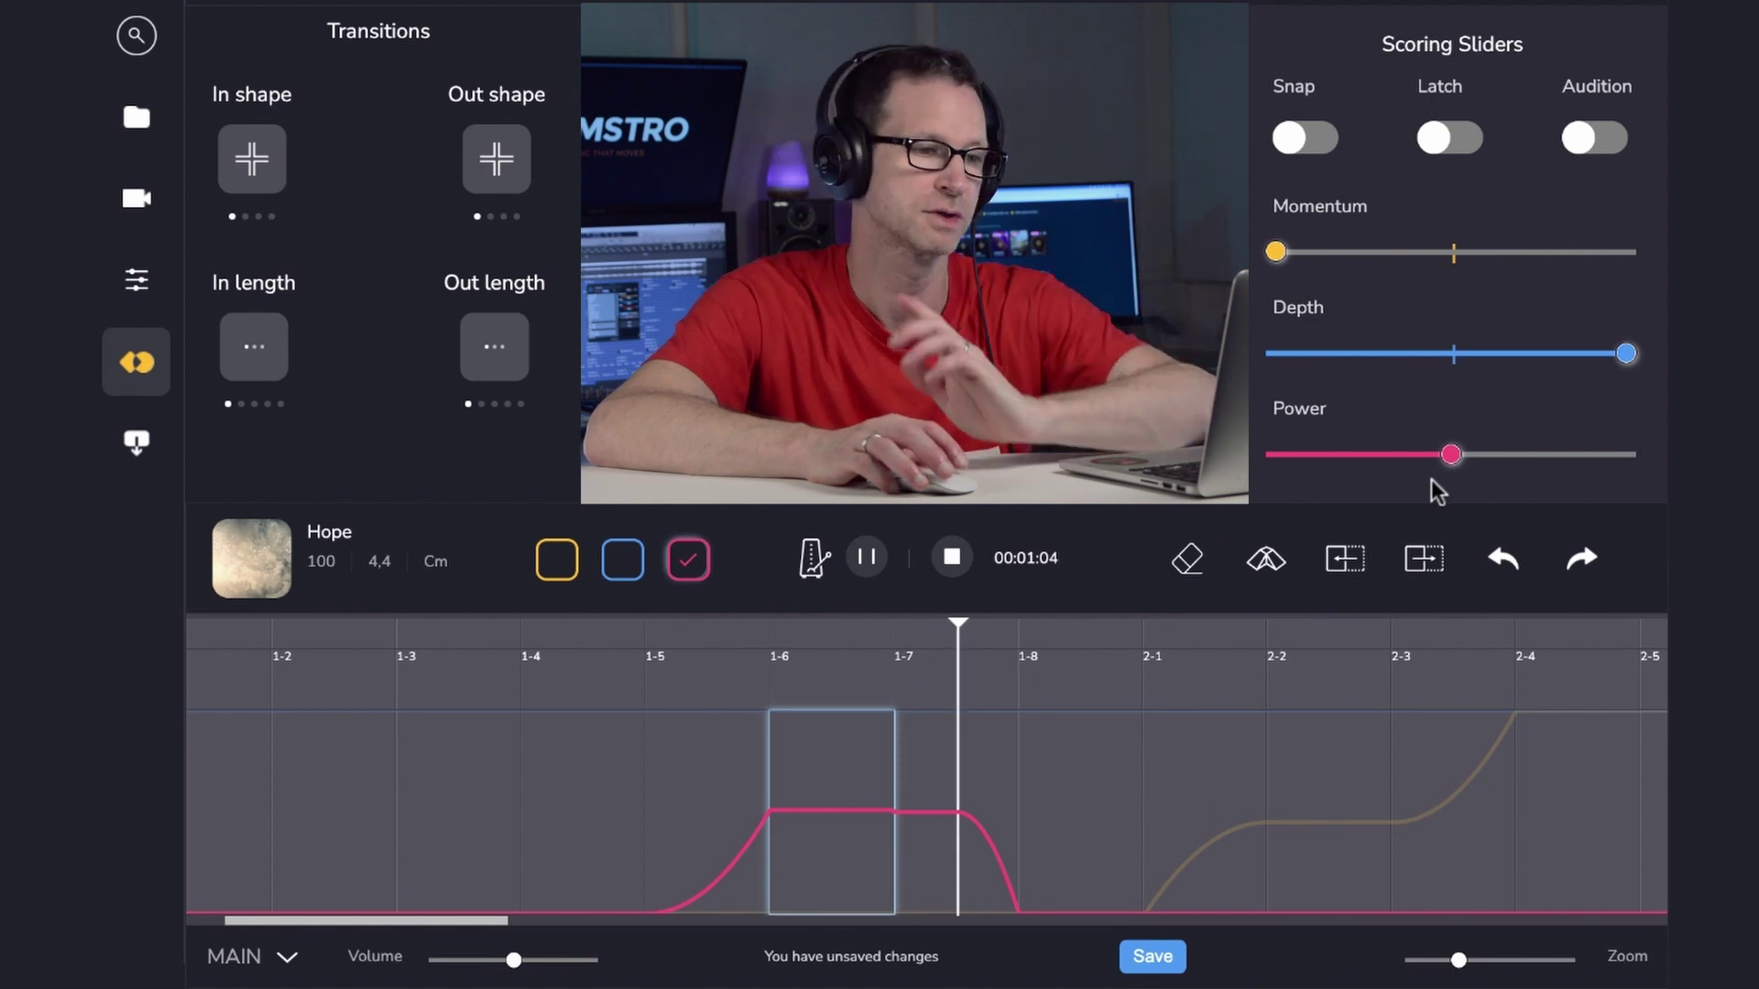
{"action": "left_click_drag", "start_coordinate": [1450, 456], "coordinate": [1377, 467]}
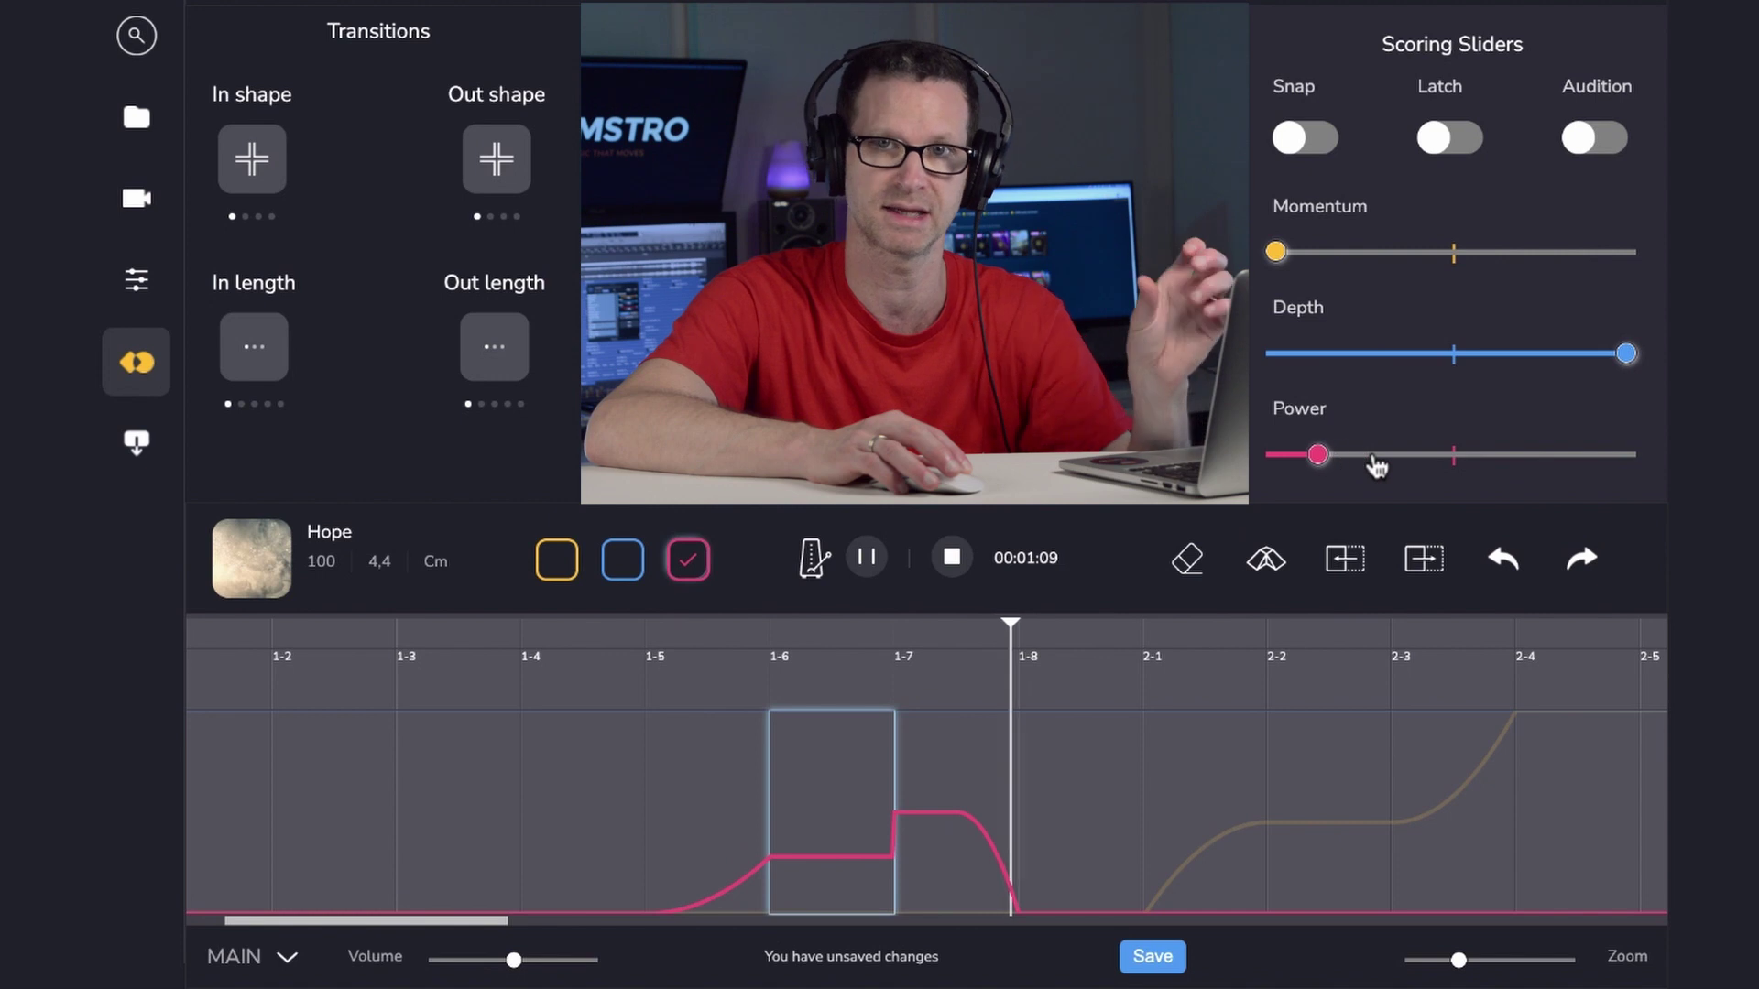
{"action": "left_click_drag", "start_coordinate": [1377, 467], "coordinate": [1444, 459]}
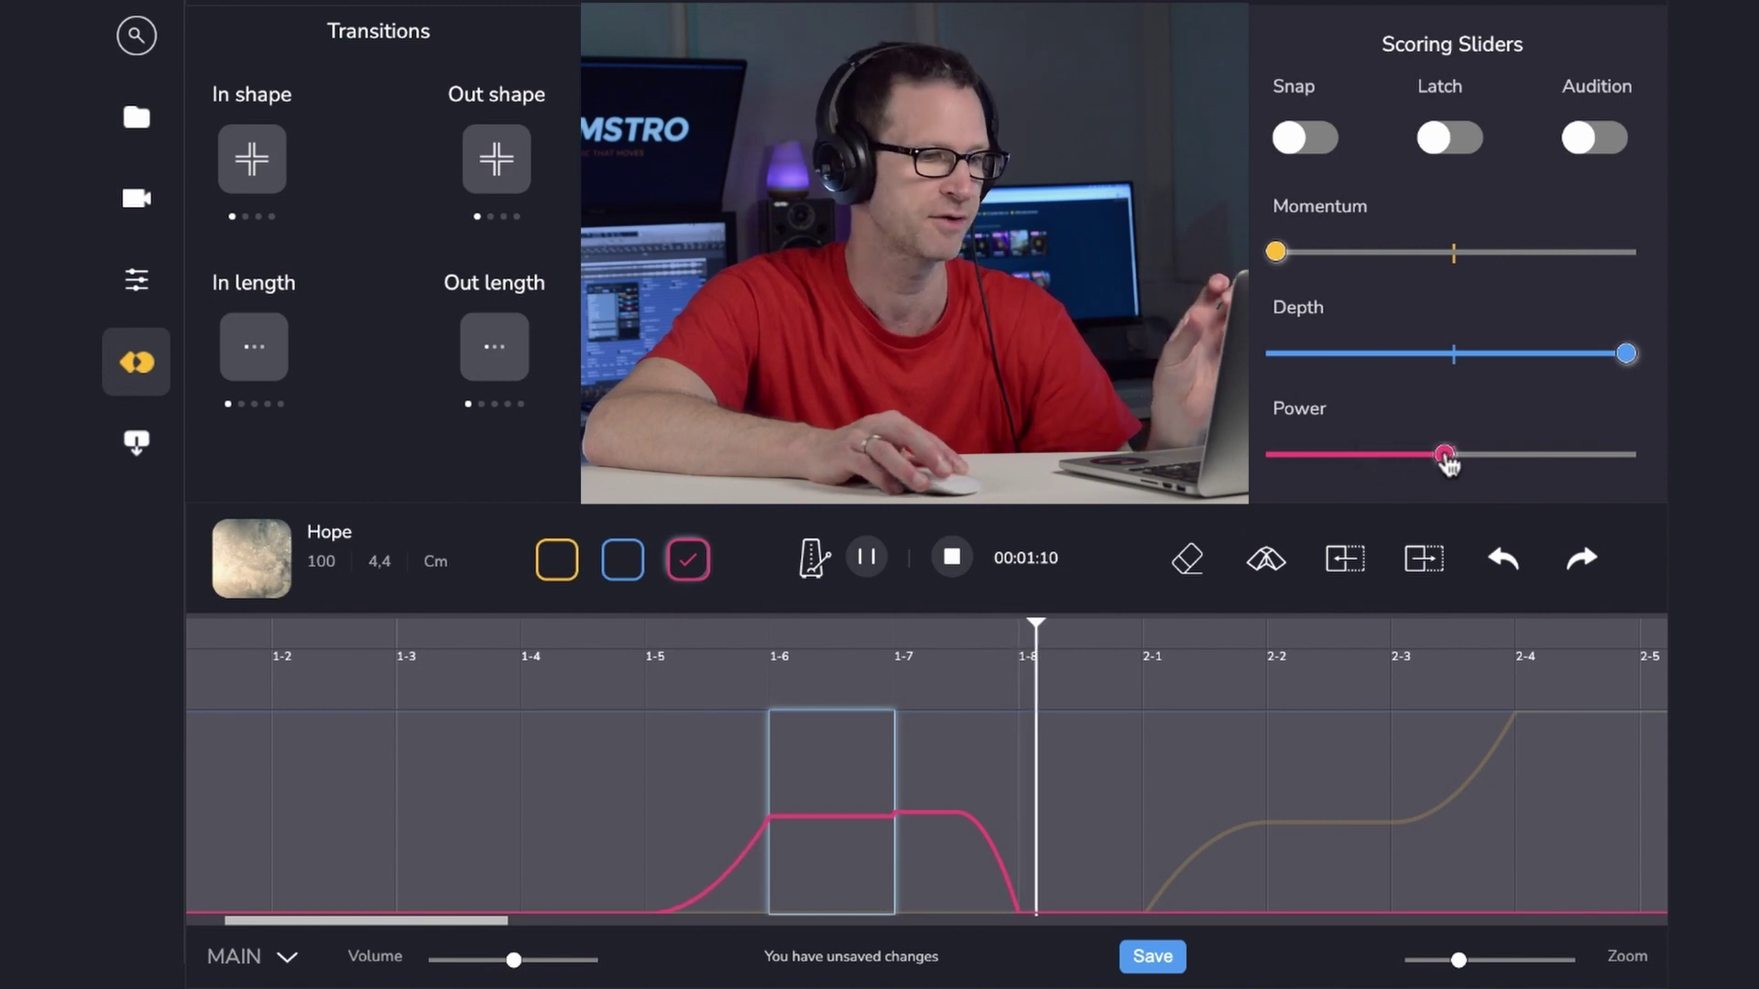
{"action": "left_click", "coordinate": [794, 750]}
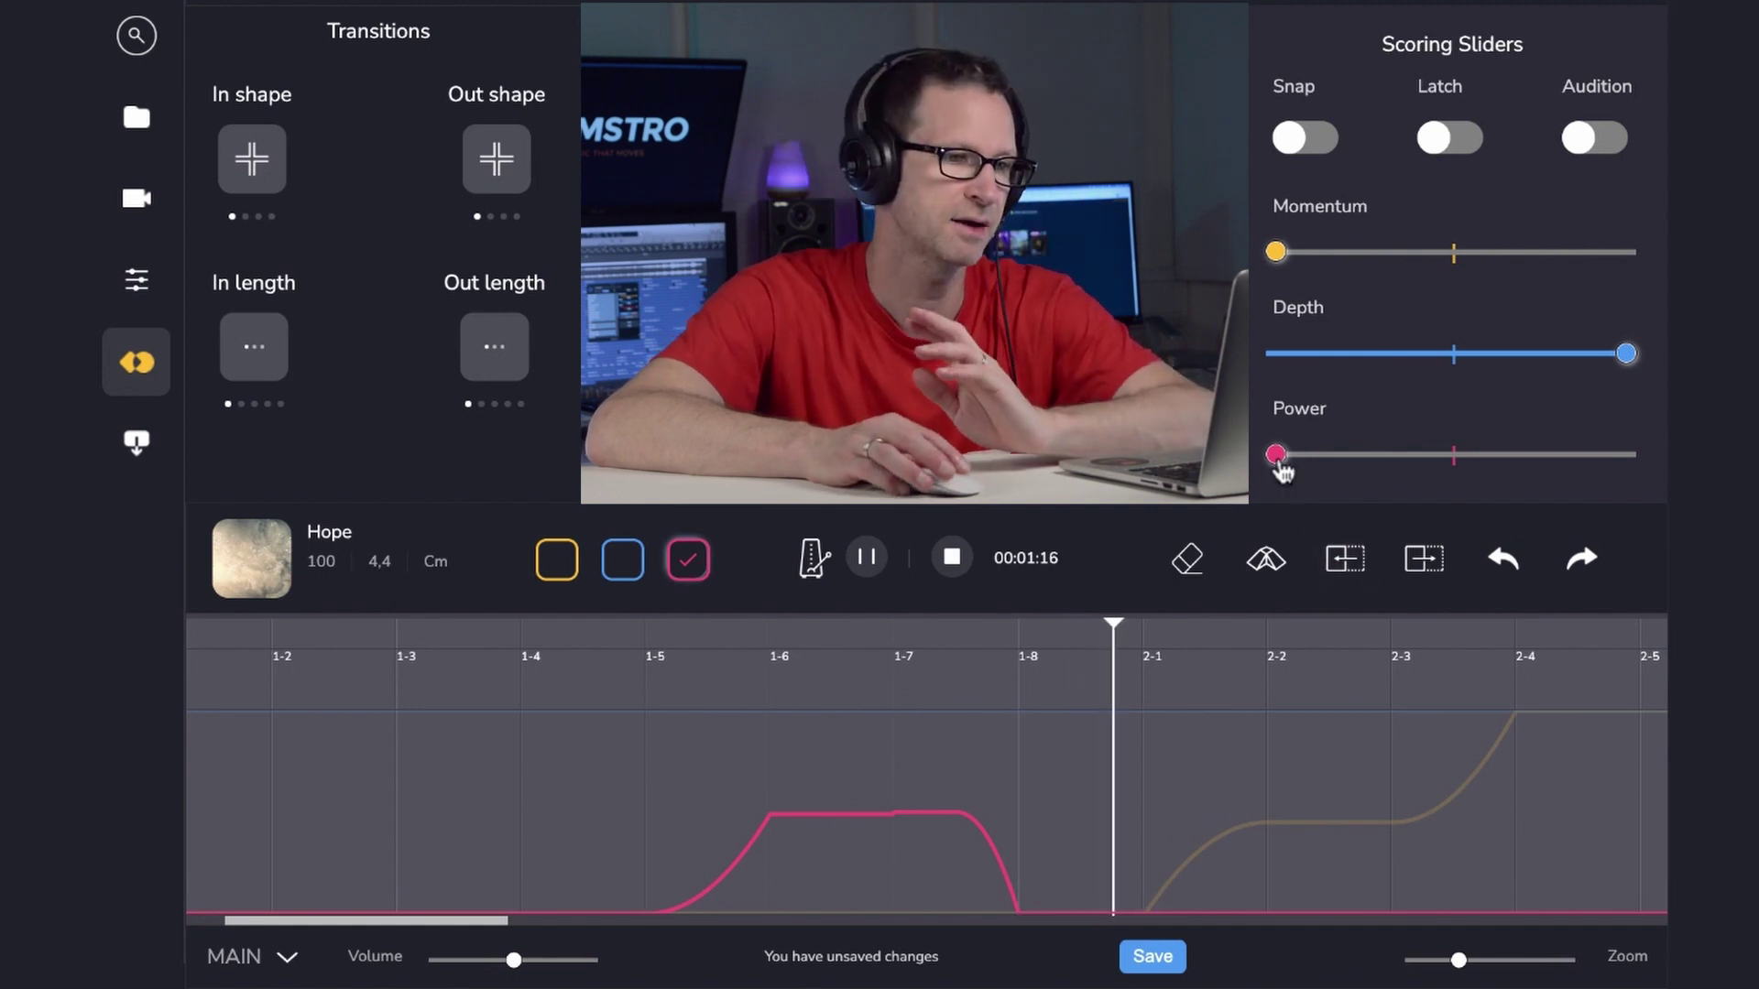
- Try the Power level of the 1-8 segment at about the midpoint and bring it back to zero
{"action": "left_click_drag", "start_coordinate": [1277, 456], "coordinate": [1257, 490]}
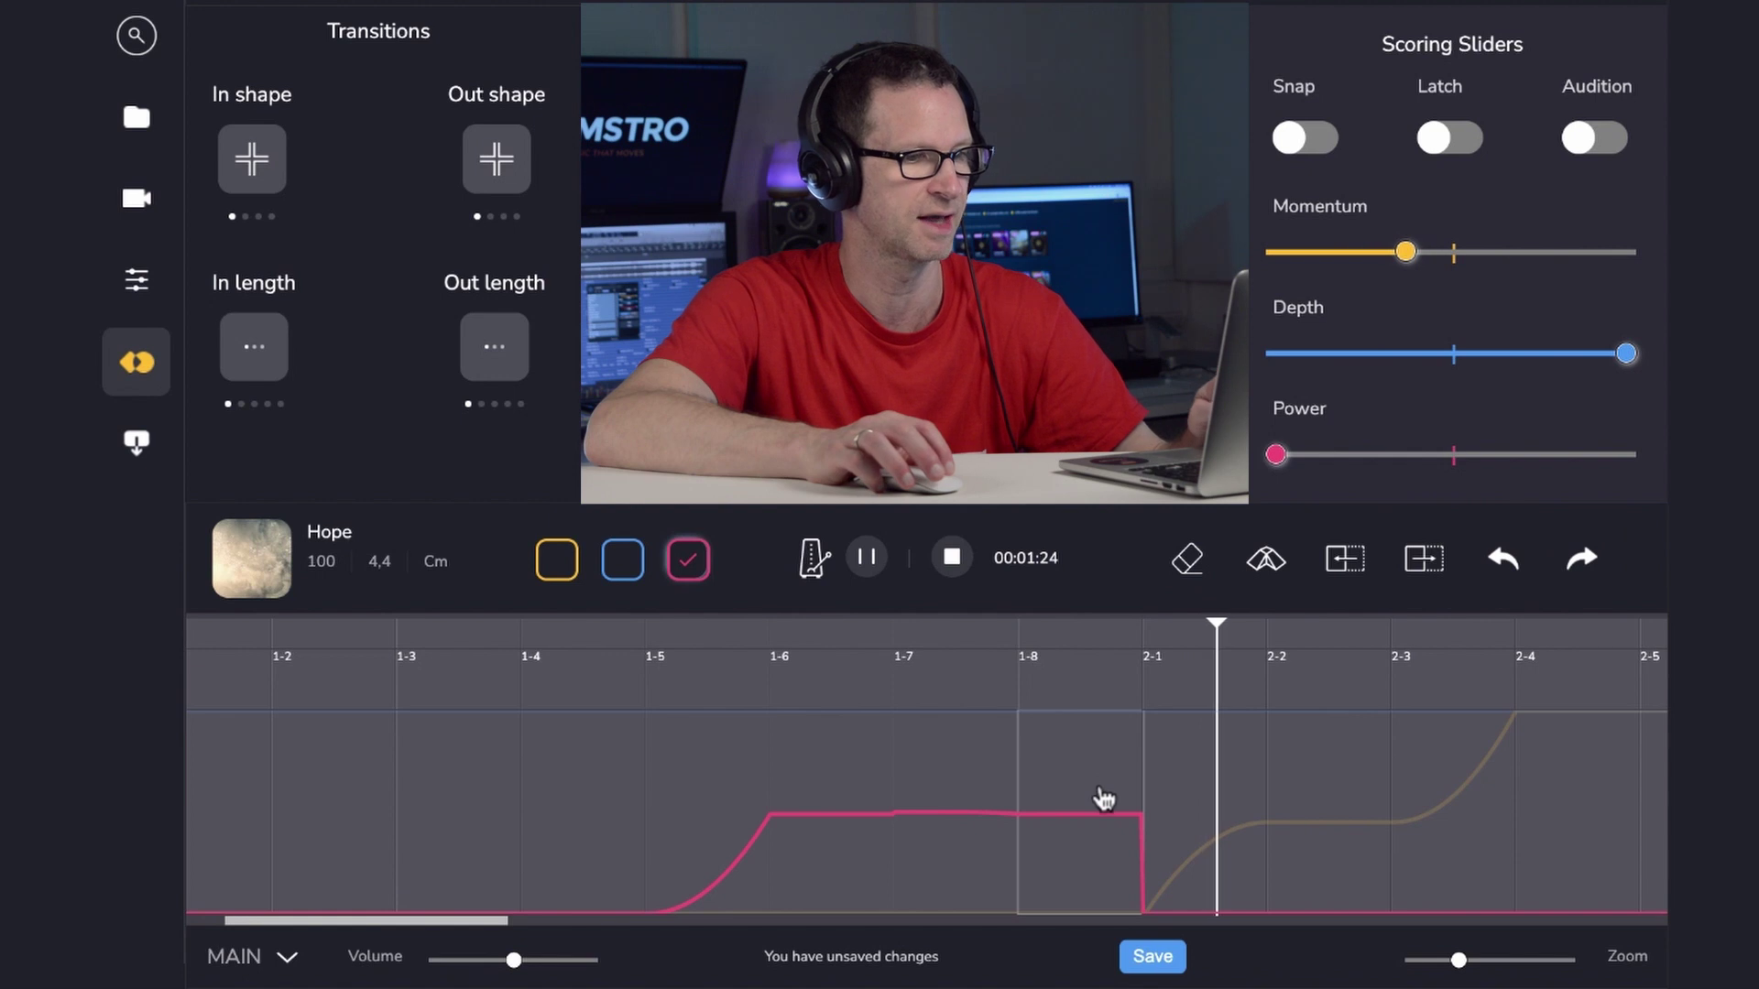
{"action": "left_click", "coordinate": [867, 557]}
{"action": "left_click", "coordinate": [1118, 813]}
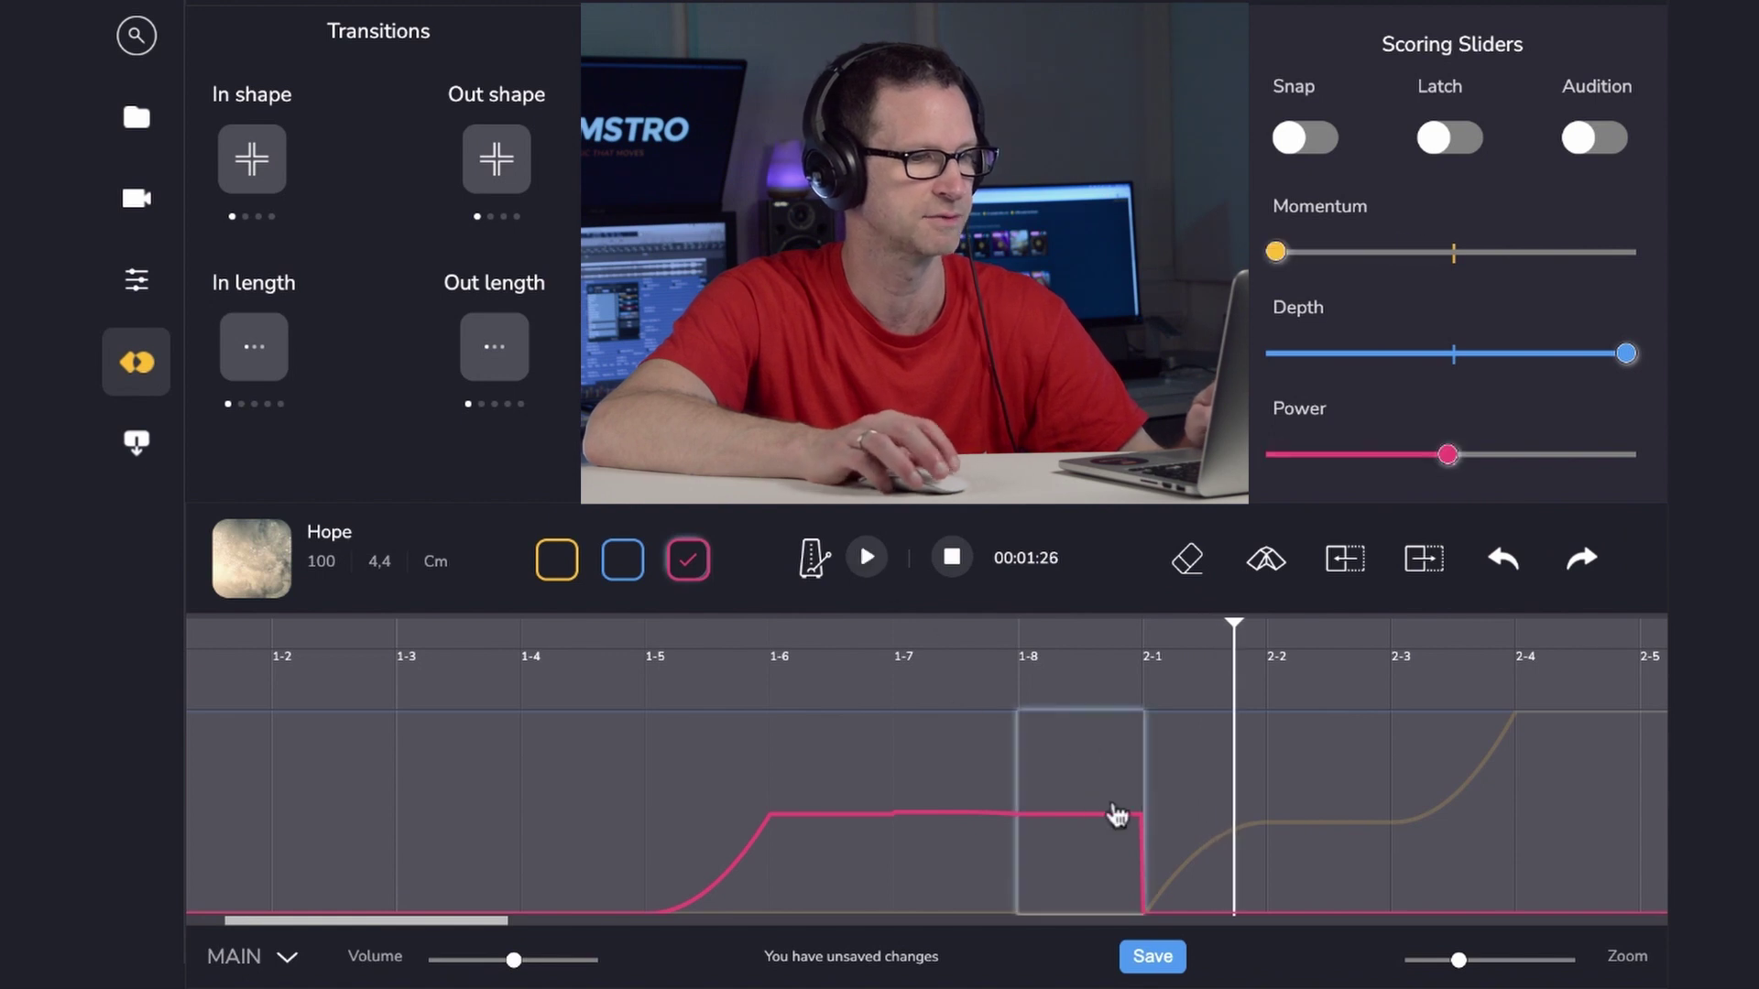
{"action": "left_click_drag", "start_coordinate": [1412, 469], "coordinate": [1353, 471]}
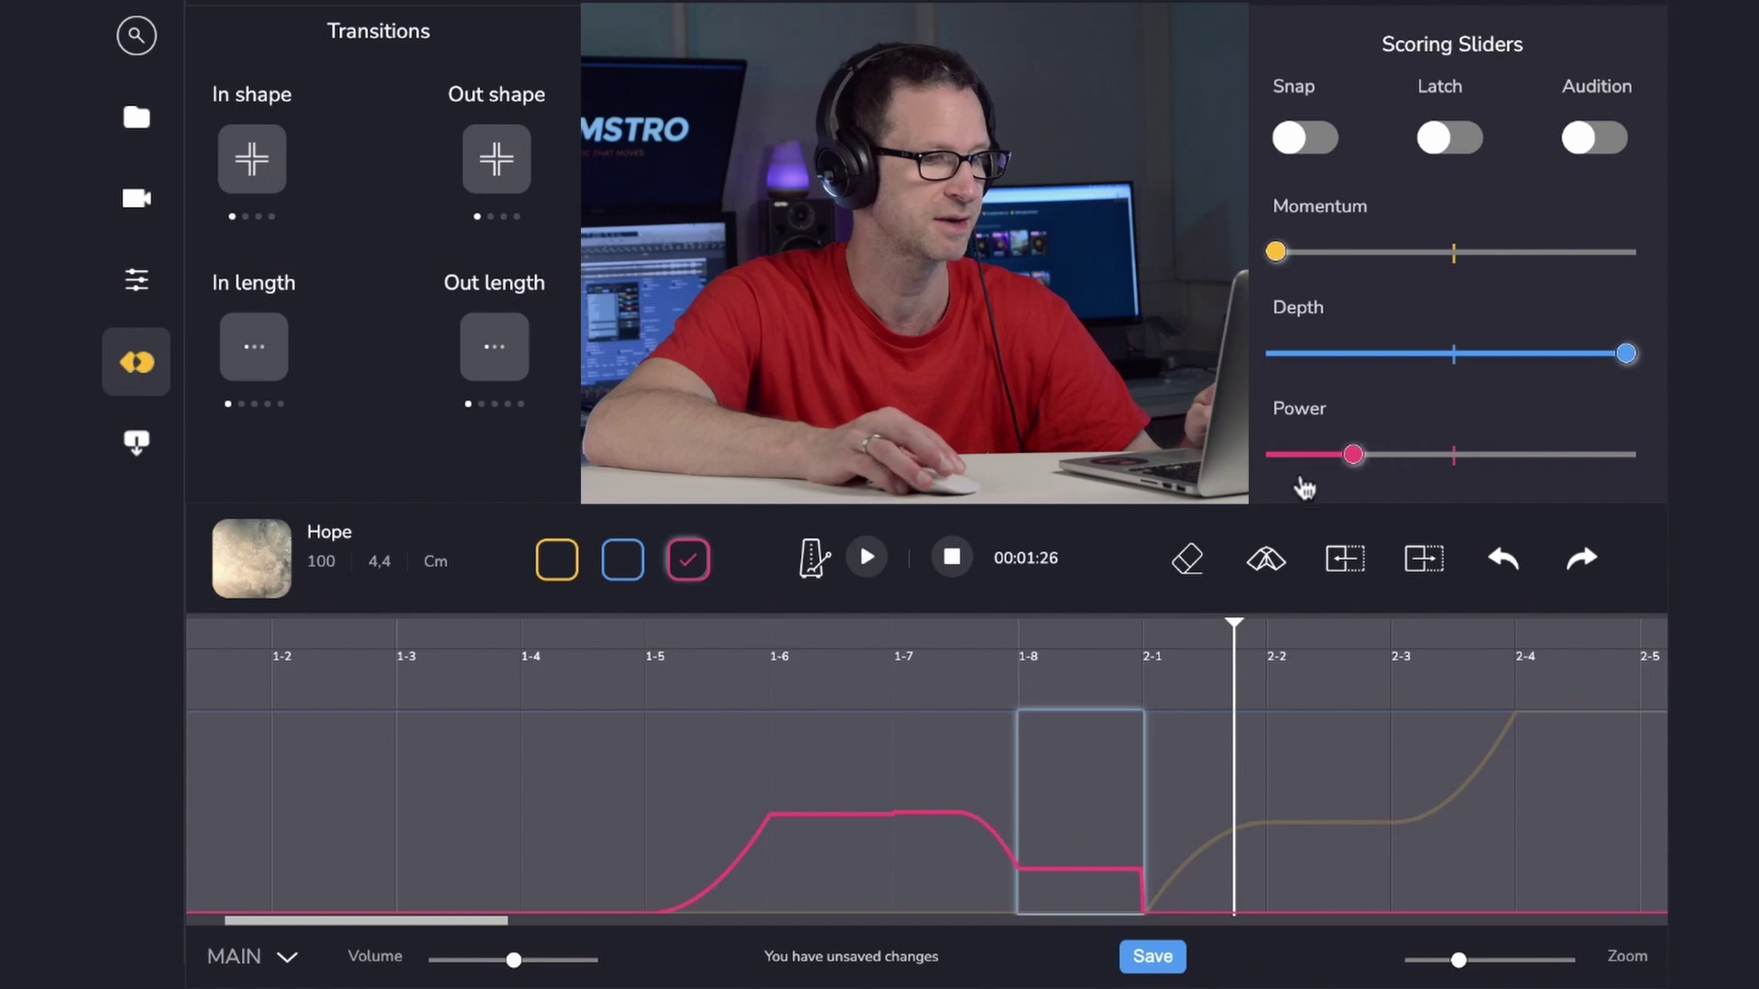
- Check the Power segments at 1-7 and 1-6, and examine the Power rise between 2-7 and 3-1
{"action": "left_click", "coordinate": [981, 846]}
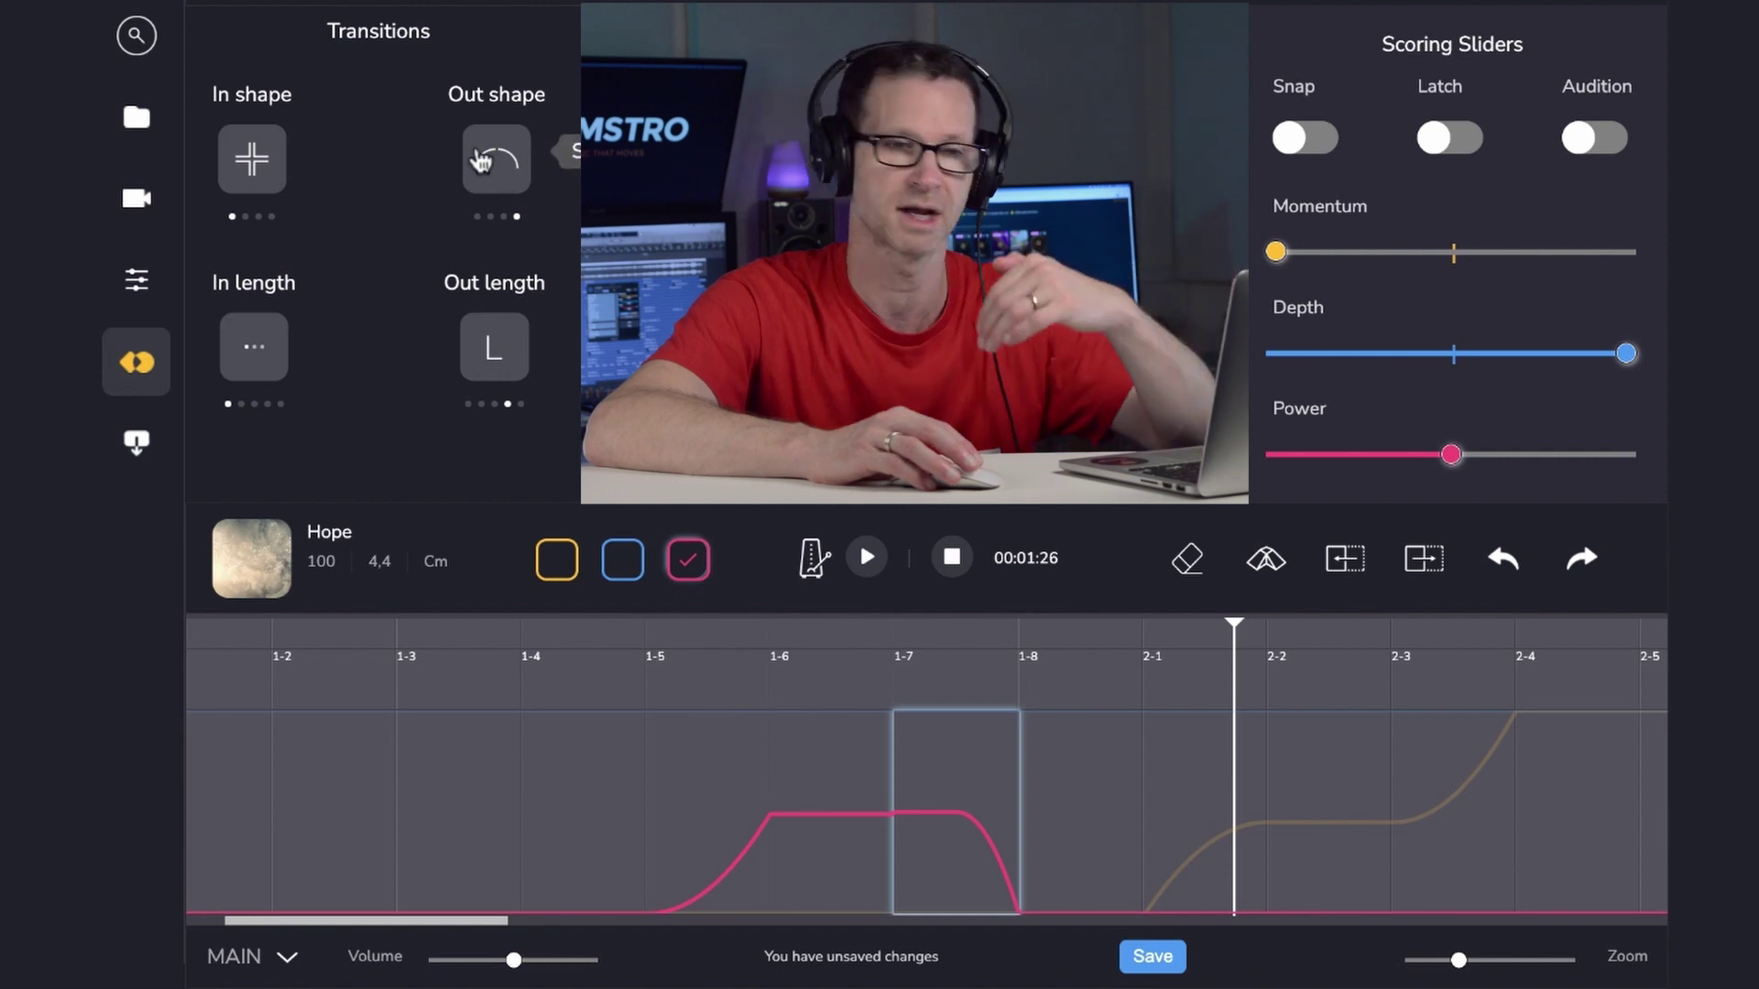
{"action": "left_click", "coordinate": [851, 802]}
{"action": "scroll", "coordinate": [1173, 824], "scroll_direction": "right", "scroll_amount": 5}
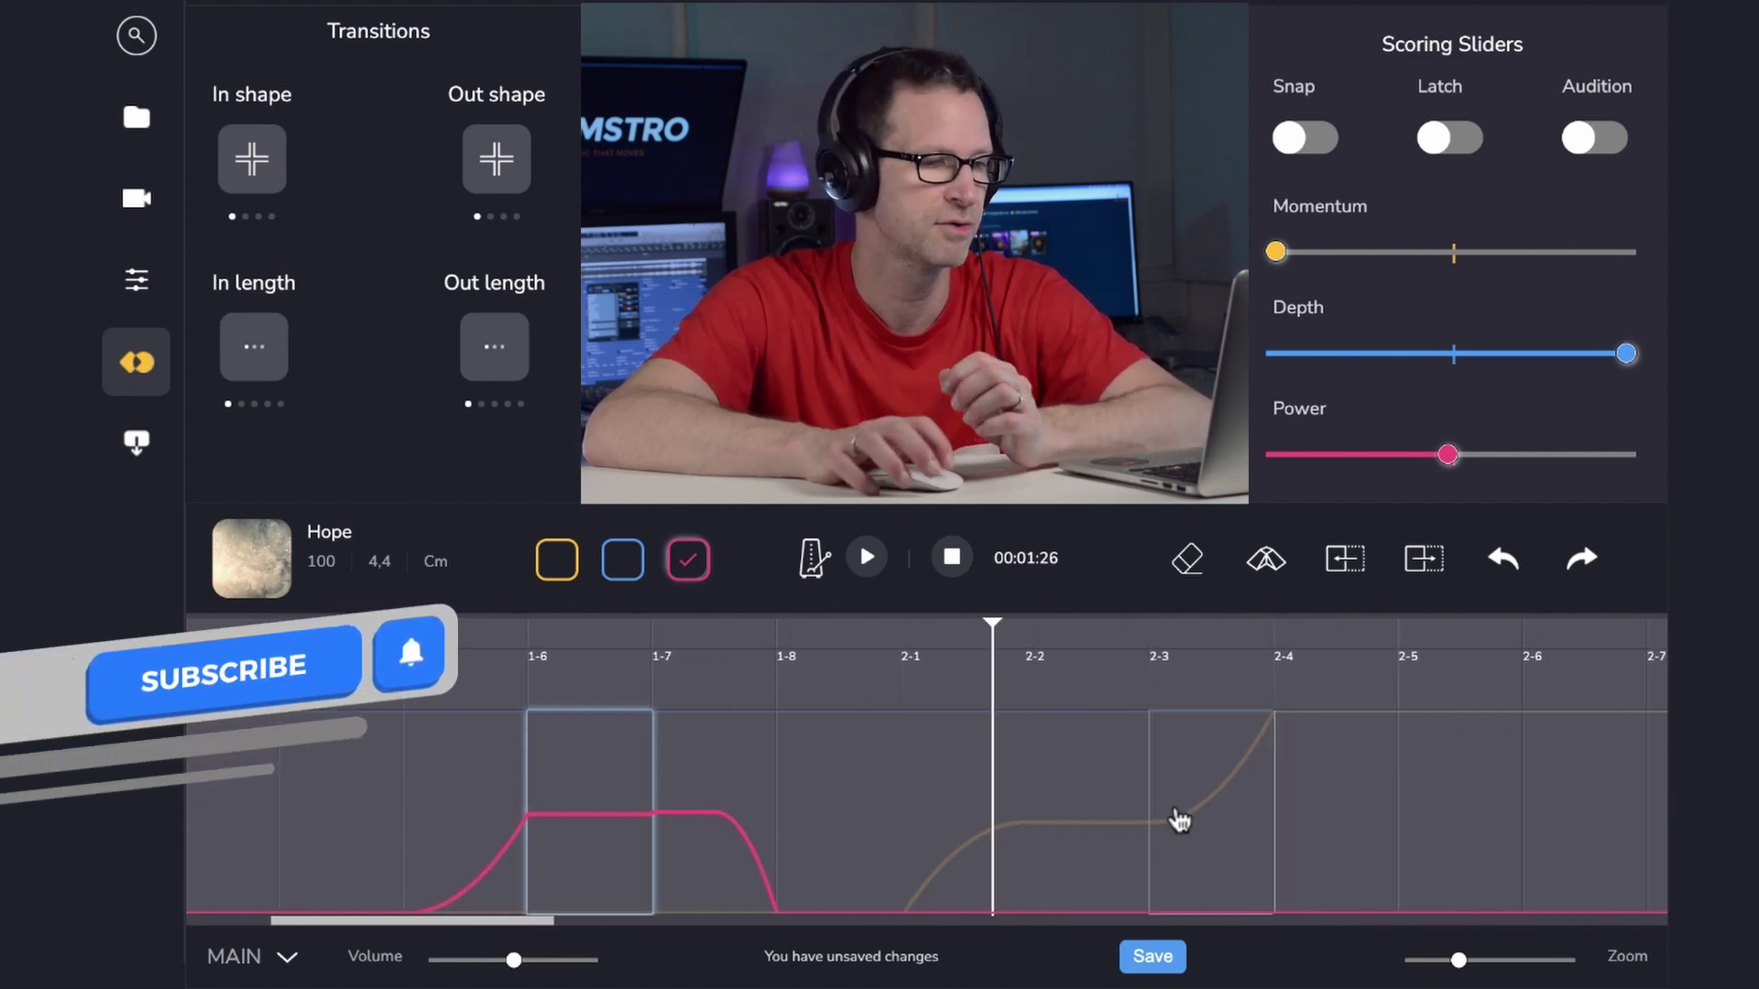
{"action": "scroll", "coordinate": [1136, 797], "scroll_direction": "right", "scroll_amount": 18}
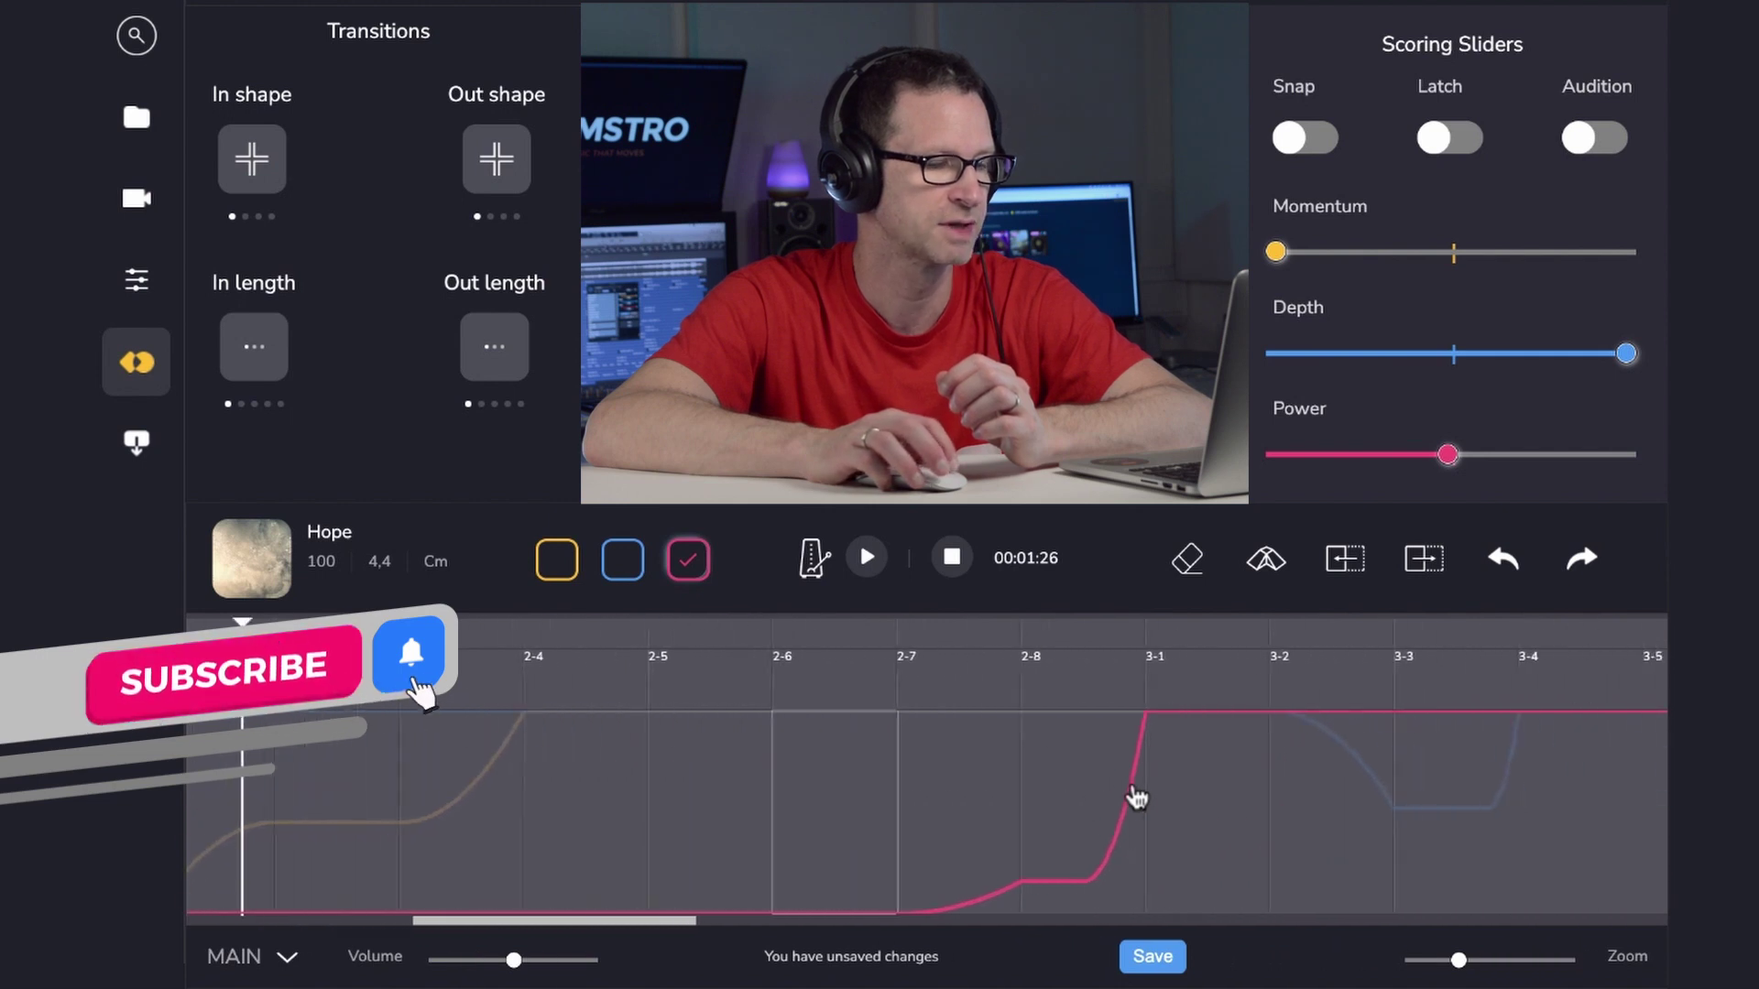